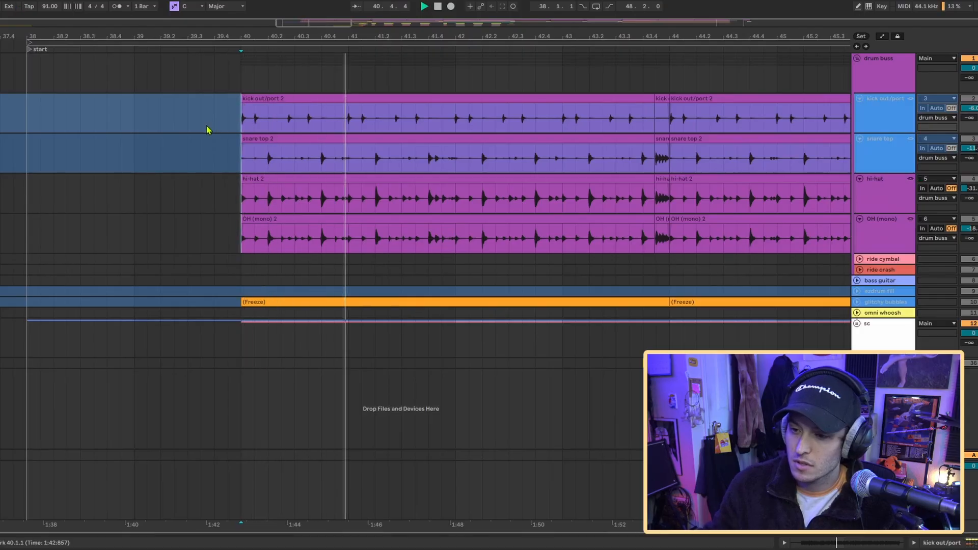
- Audition the kick and snare from bar 40, unfreezing the snare top track to inspect its Rev SPRING-636 reverb
{"action": "scroll", "coordinate": [208, 130], "scroll_direction": "right", "scroll_amount": 3}
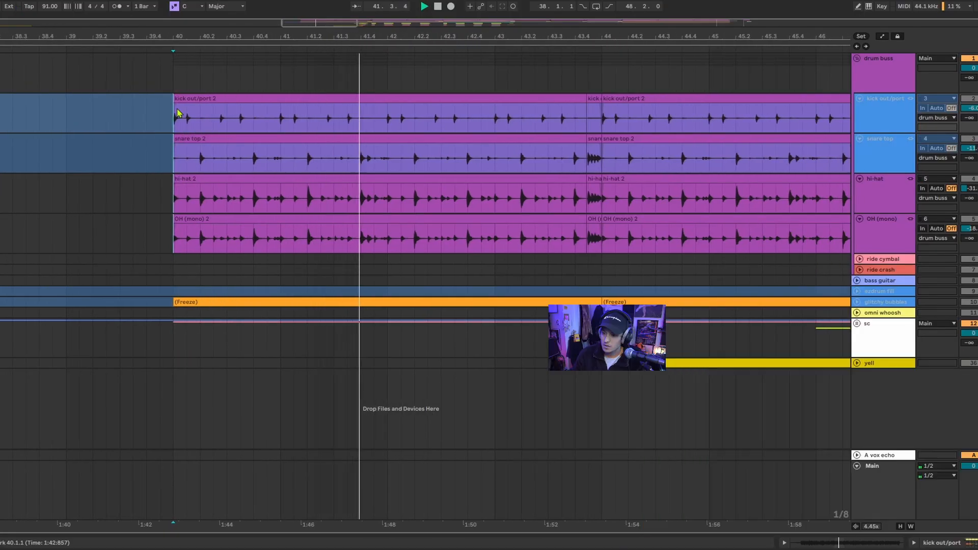
{"action": "left_click", "coordinate": [162, 156]}
{"action": "key", "text": "space"}
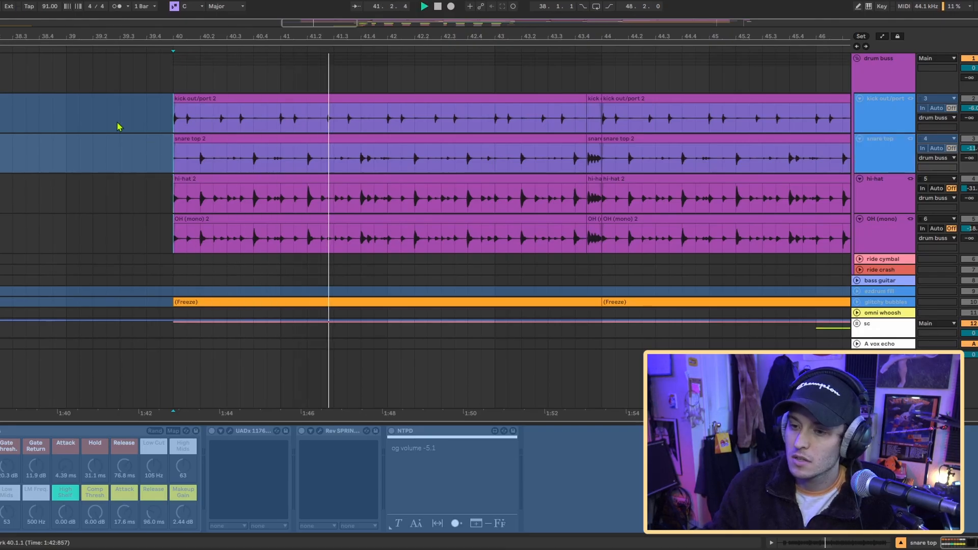
{"action": "left_click", "coordinate": [885, 156]}
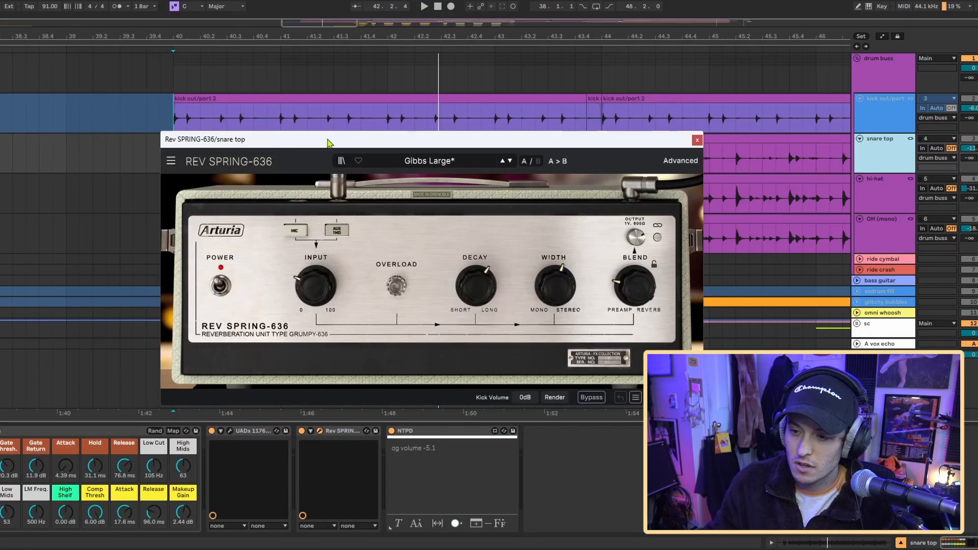
{"action": "left_click_drag", "start_coordinate": [327, 143], "coordinate": [205, 140]}
{"action": "left_click_drag", "start_coordinate": [518, 142], "coordinate": [506, 117]}
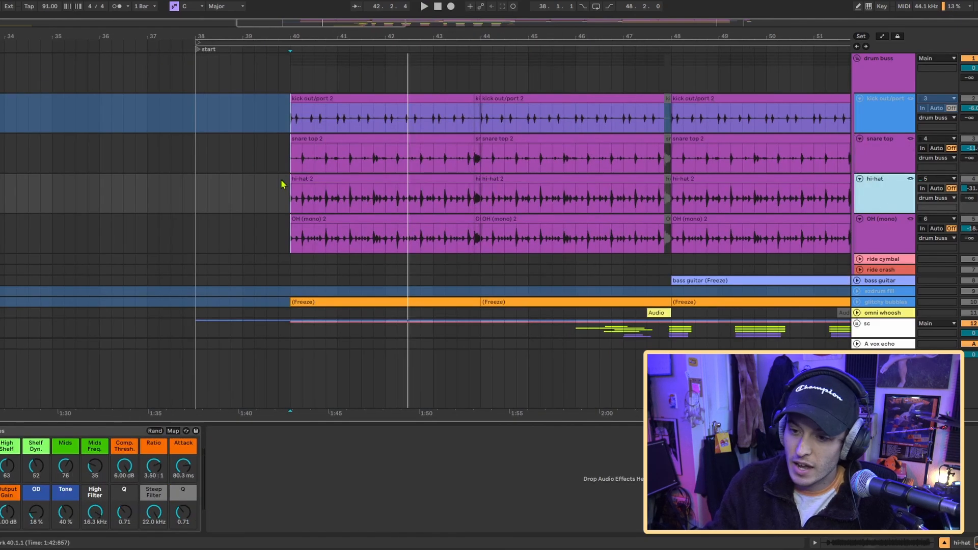
- Play the hi-hat track and inspect the Overdrive and High Filters devices inside its Hi-Hat Utilities rack
{"action": "scroll", "coordinate": [282, 191], "scroll_direction": "up", "scroll_amount": 4}
{"action": "key", "text": "space"}
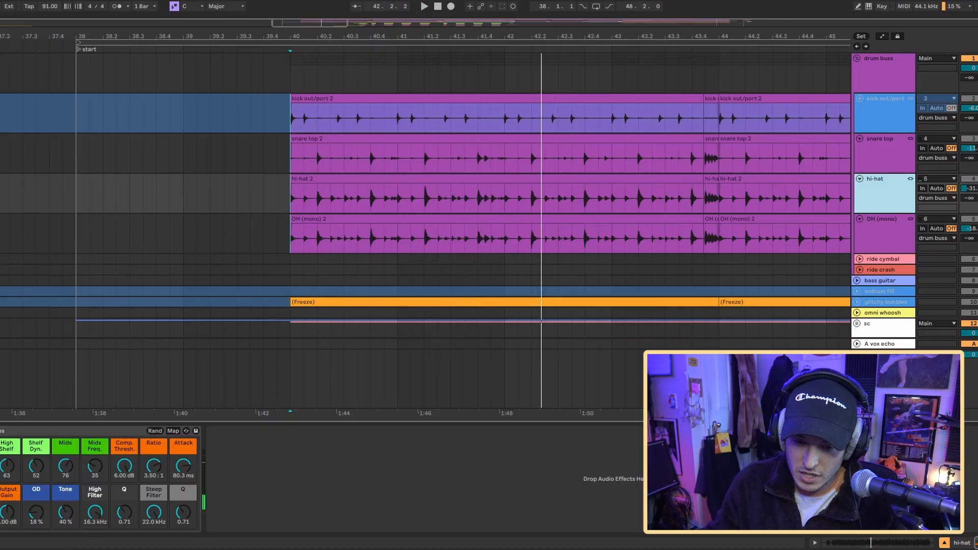
{"action": "left_click", "coordinate": [1, 466]}
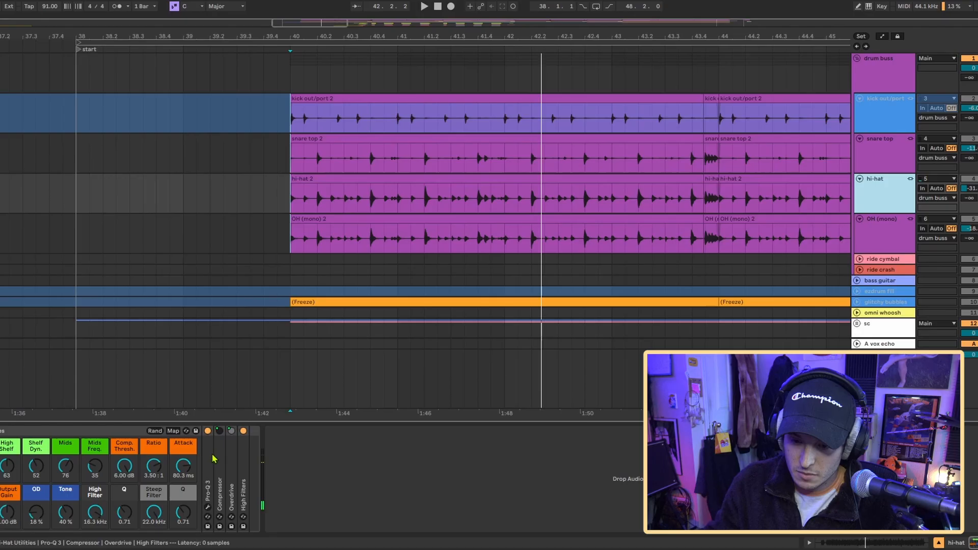
{"action": "double_click", "coordinate": [229, 499]}
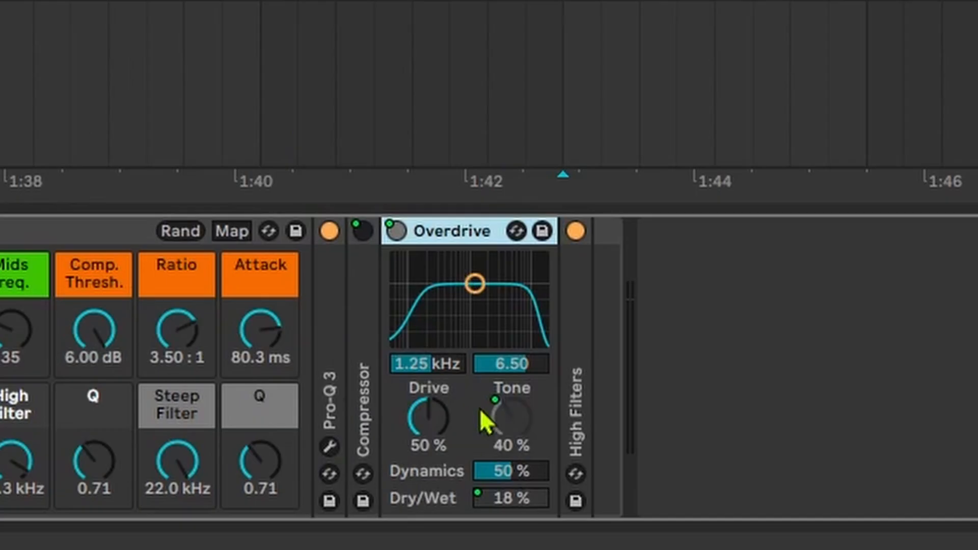
{"action": "double_click", "coordinate": [452, 232]}
{"action": "double_click", "coordinate": [575, 316]}
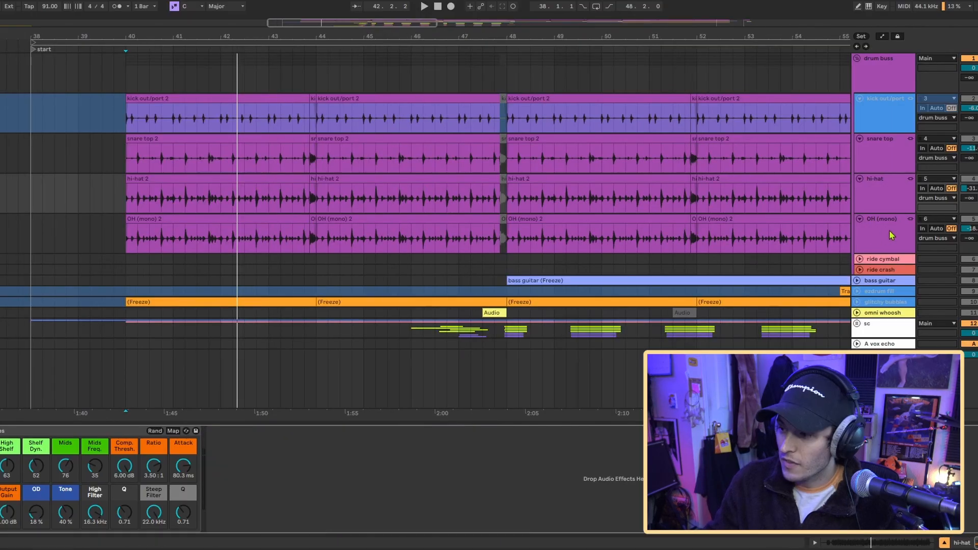
- Select the OH (mono) track and play the overheads from bar 40 with its effects rack in view
{"action": "left_click", "coordinate": [889, 231]}
{"action": "scroll", "coordinate": [134, 192], "scroll_direction": "up", "scroll_amount": 5}
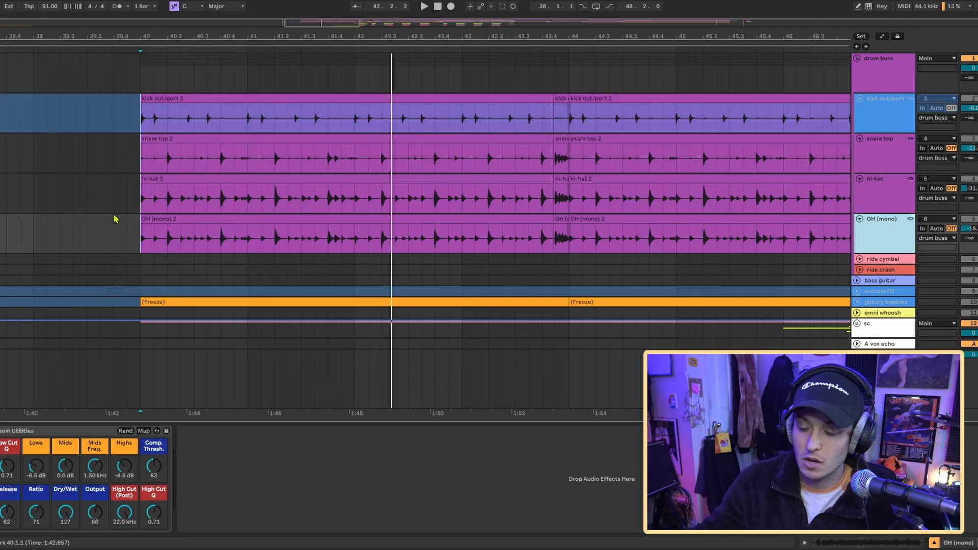
{"action": "key", "text": "space"}
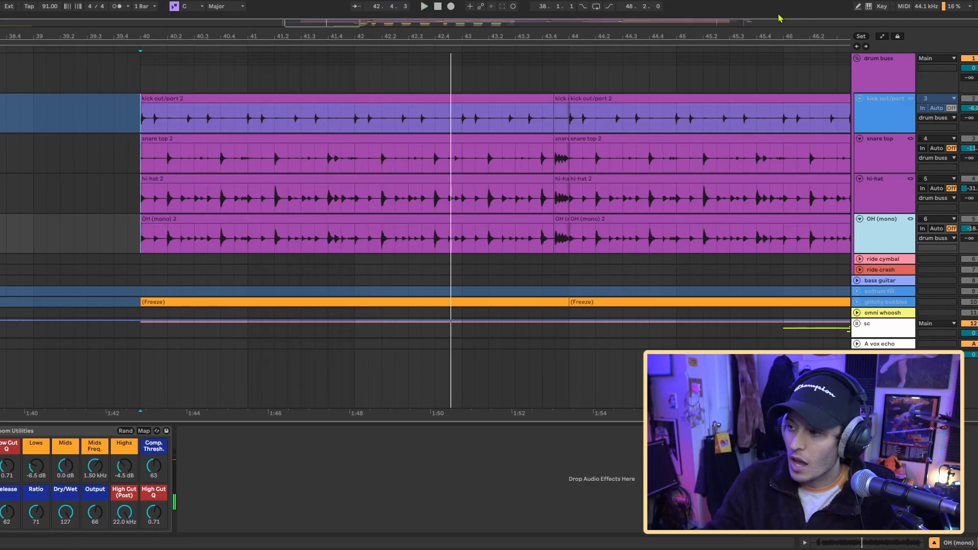
- Select the drum buss group and listen to the drum tracks together from bar 40
{"action": "left_click", "coordinate": [976, 58]}
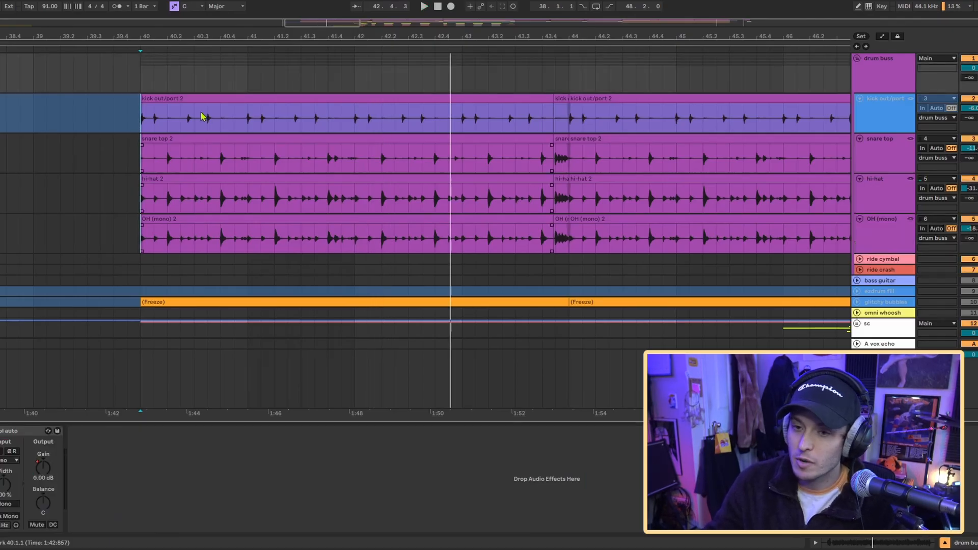
{"action": "scroll", "coordinate": [203, 117], "scroll_direction": "right", "scroll_amount": 3}
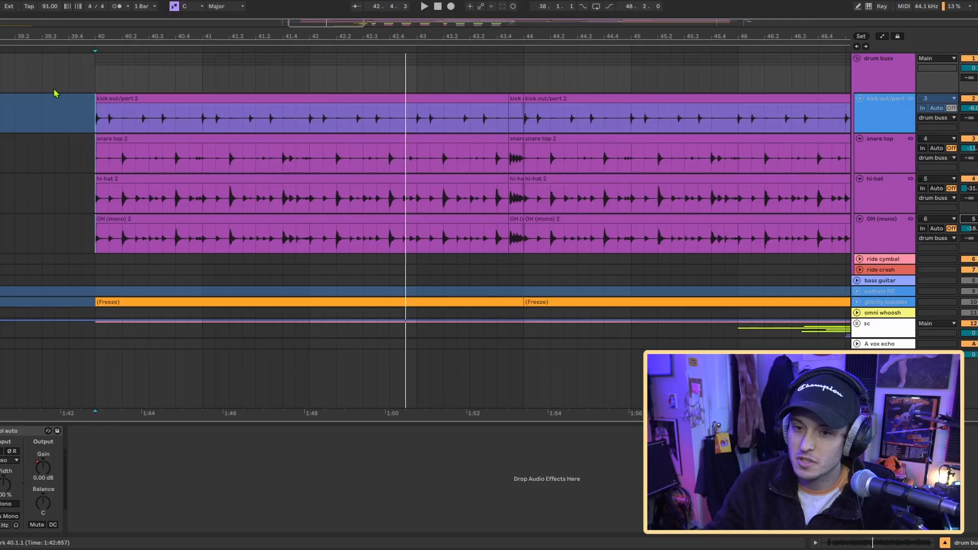
{"action": "key", "text": "space"}
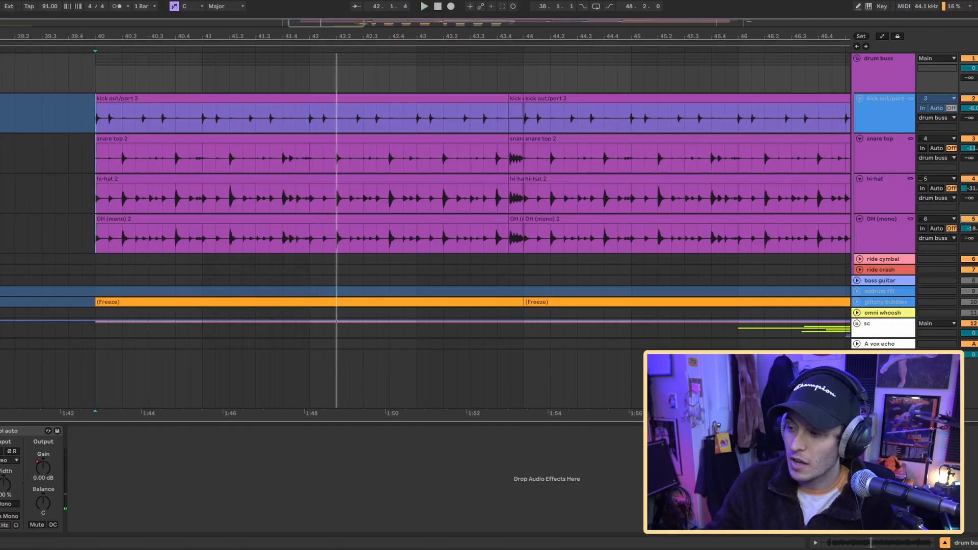
{"action": "key", "text": "space"}
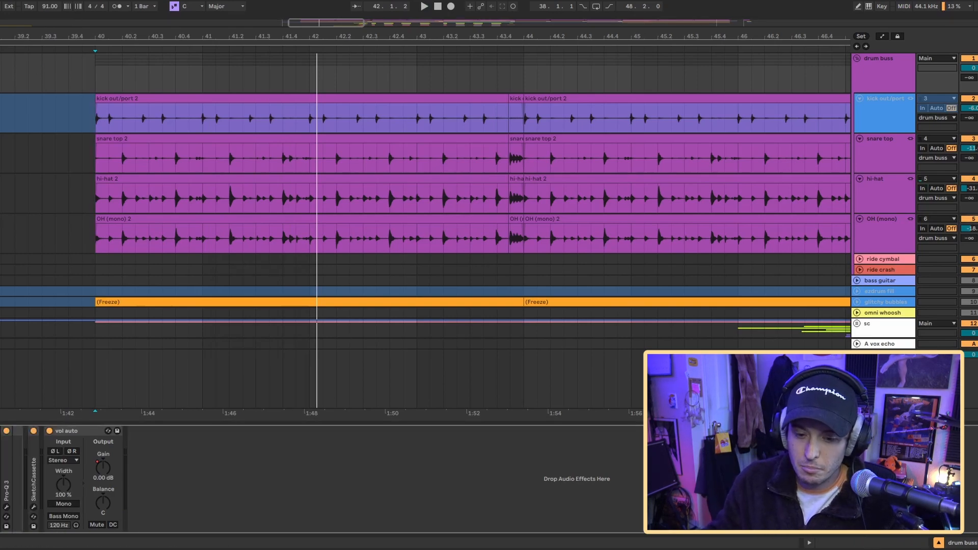
- Inspect the Glue Compressor, Radiator and Saturn 2 settings in the drum buss effects chain
{"action": "double_click", "coordinate": [1, 431]}
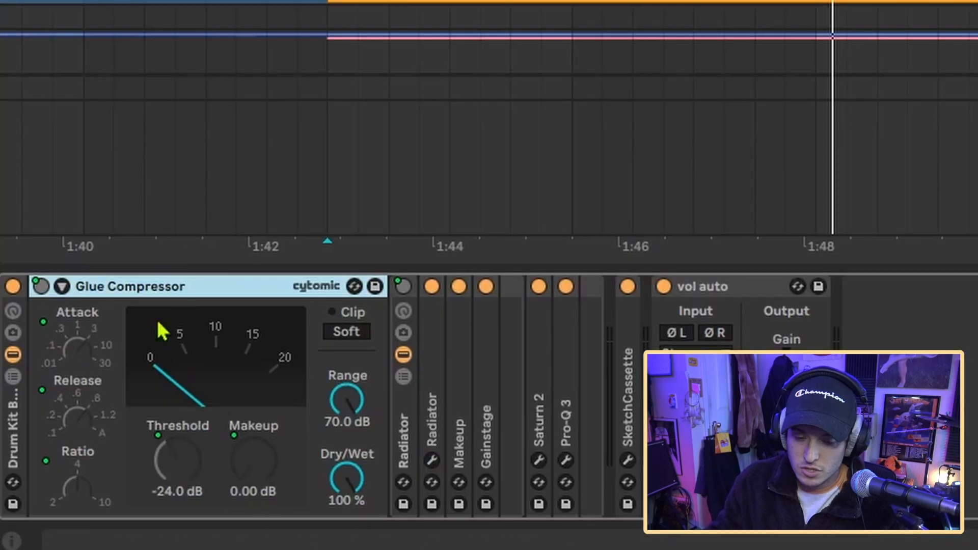
{"action": "left_click", "coordinate": [431, 460]}
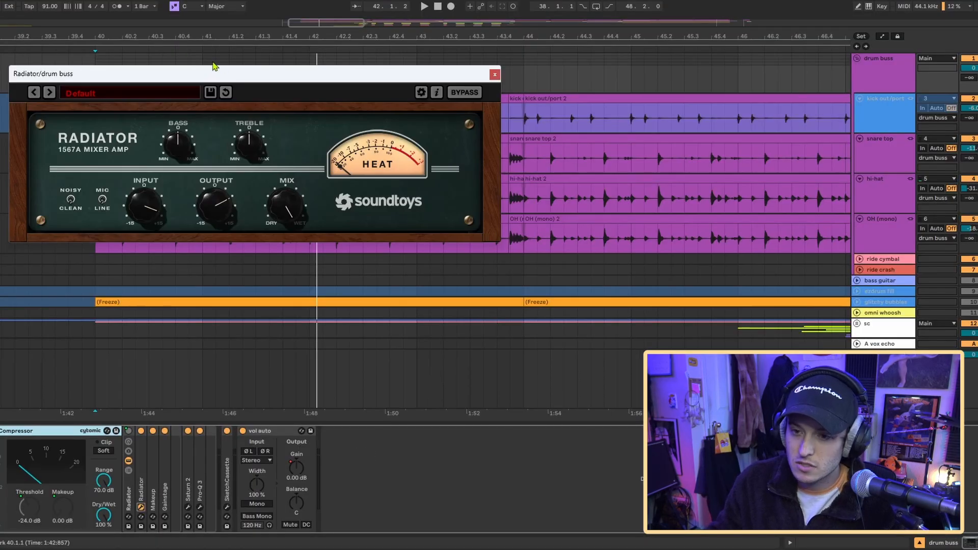
{"action": "left_click_drag", "start_coordinate": [214, 66], "coordinate": [248, 53]}
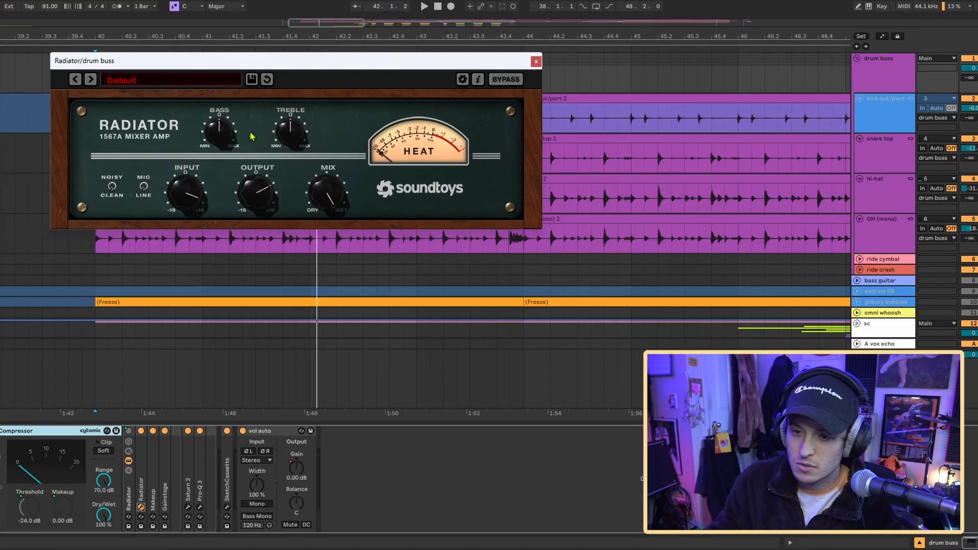
{"action": "left_click", "coordinate": [187, 507]}
{"action": "left_click_drag", "start_coordinate": [217, 86], "coordinate": [381, 137]}
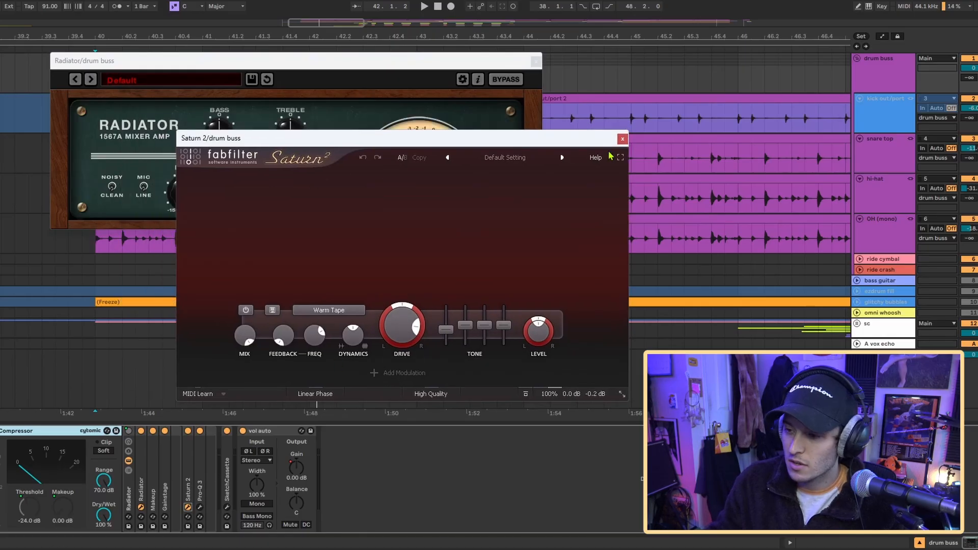
- Inspect the drum buss's Pro-Q 3 curve and SketchCassette settings, closing the cassette plug-in window when done
{"action": "left_click", "coordinate": [199, 507]}
{"action": "left_click_drag", "start_coordinate": [196, 99], "coordinate": [391, 104]}
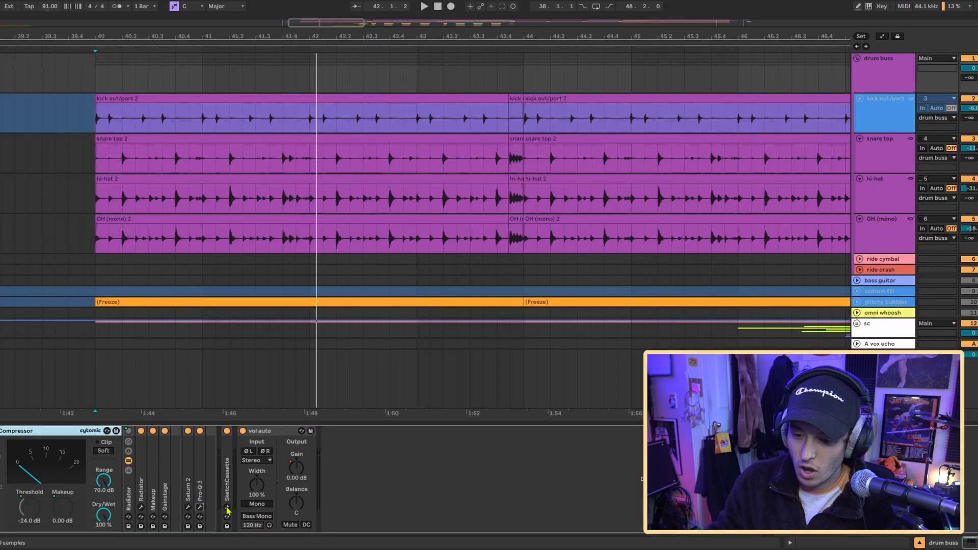
{"action": "left_click", "coordinate": [227, 508]}
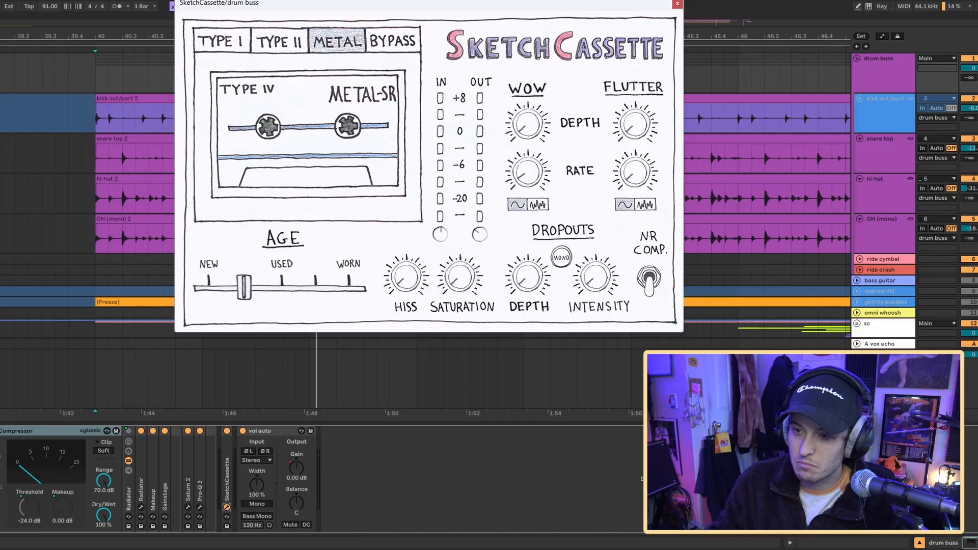
{"action": "left_click_drag", "start_coordinate": [365, 7], "coordinate": [382, 58]}
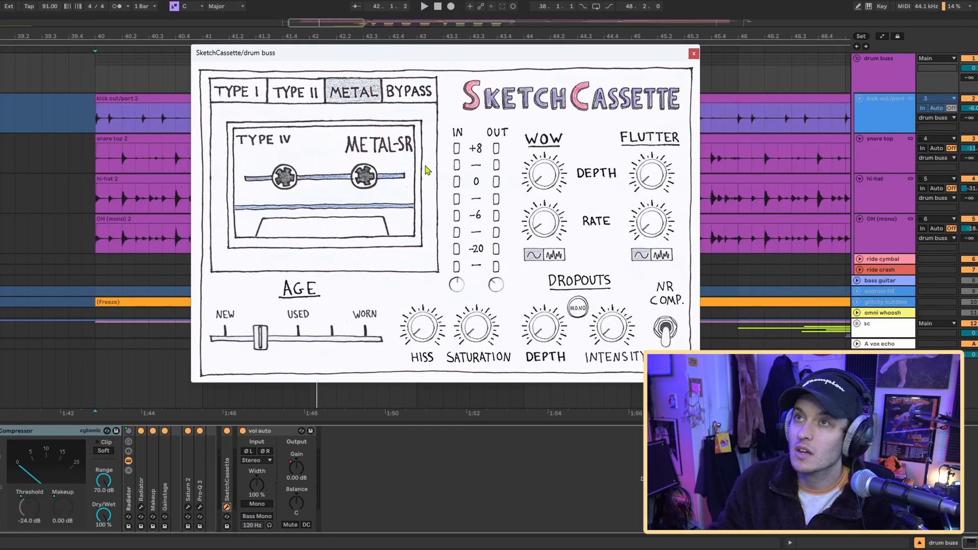
{"action": "left_click", "coordinate": [694, 54]}
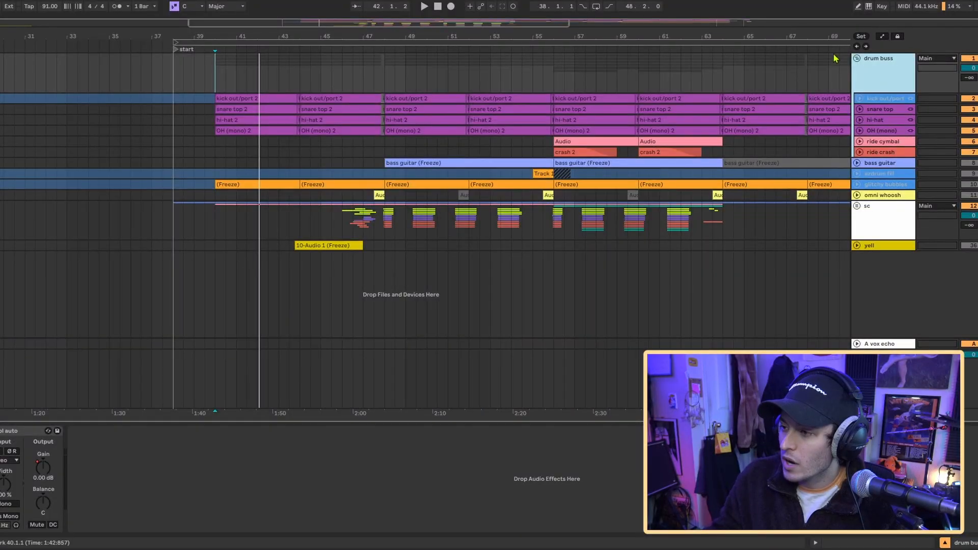
- Expand the glitchy bubbles track, play it from bar 40, and unfreeze it
{"action": "left_click", "coordinate": [858, 188]}
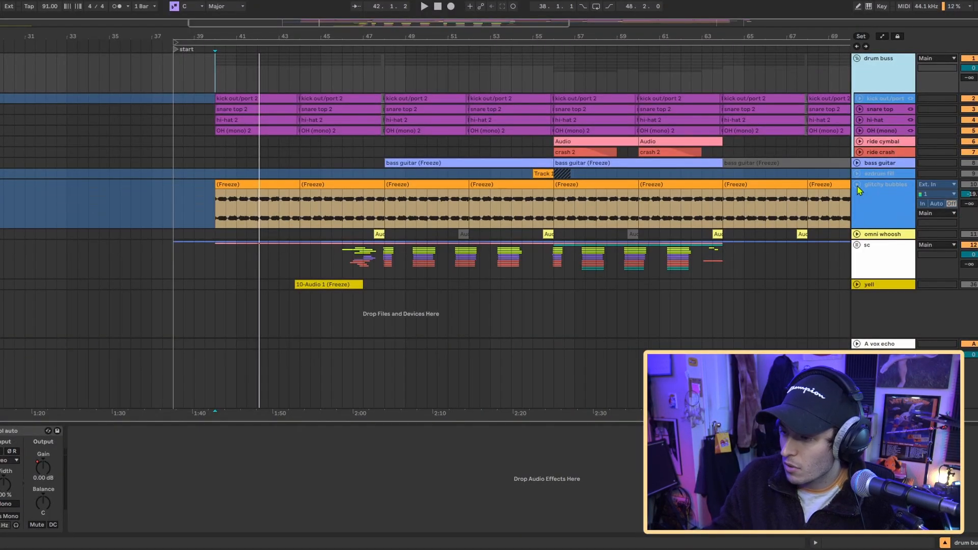
{"action": "left_click", "coordinate": [215, 214]}
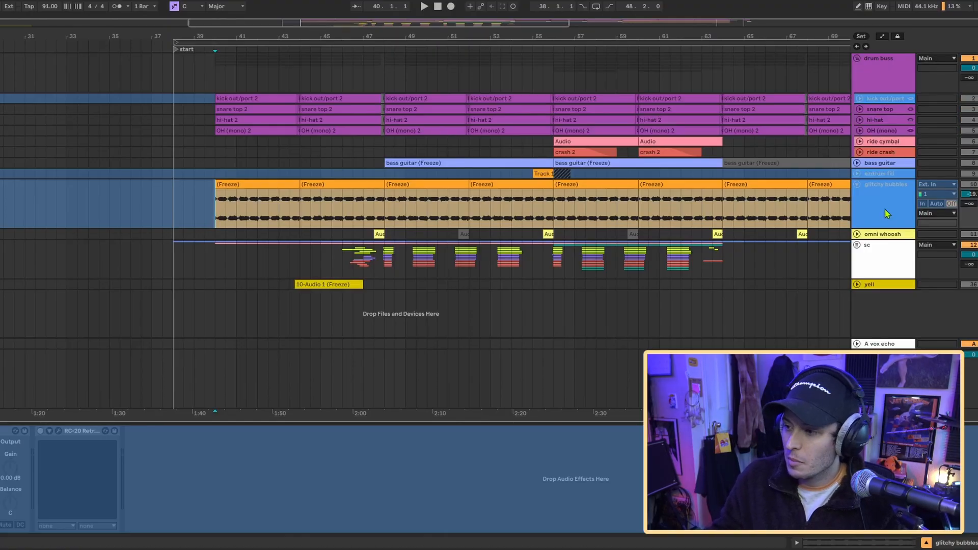
{"action": "left_click", "coordinate": [883, 228]}
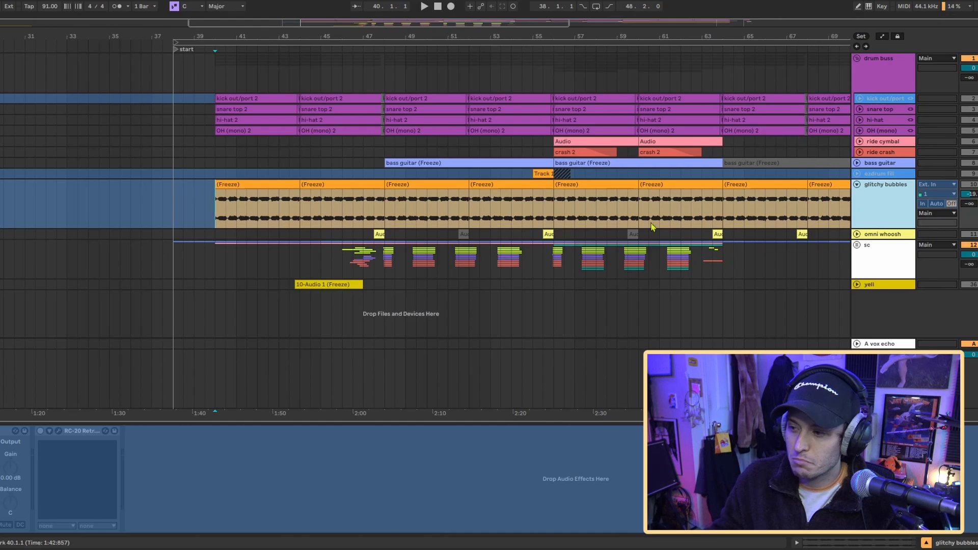
{"action": "key", "text": "space"}
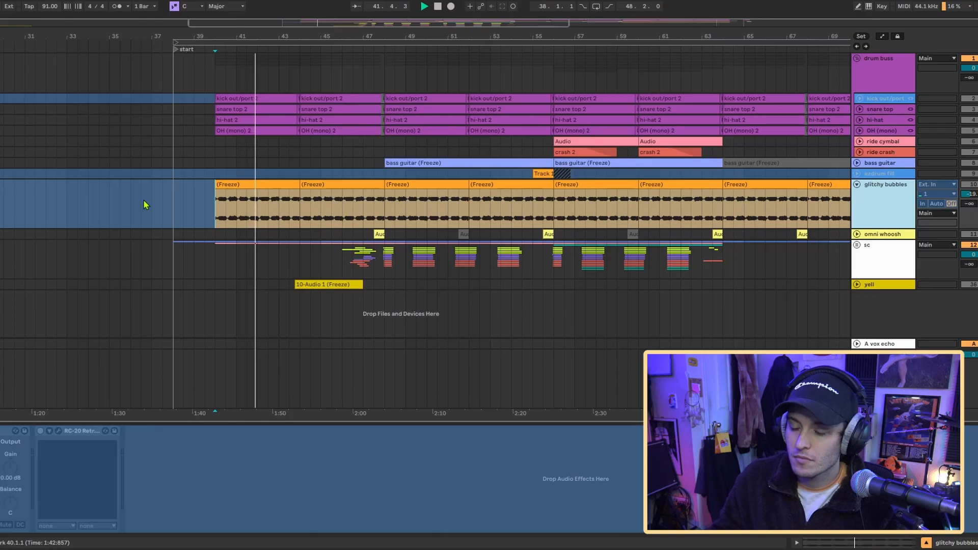
{"action": "key", "text": "ctrl+alt+shift+f"}
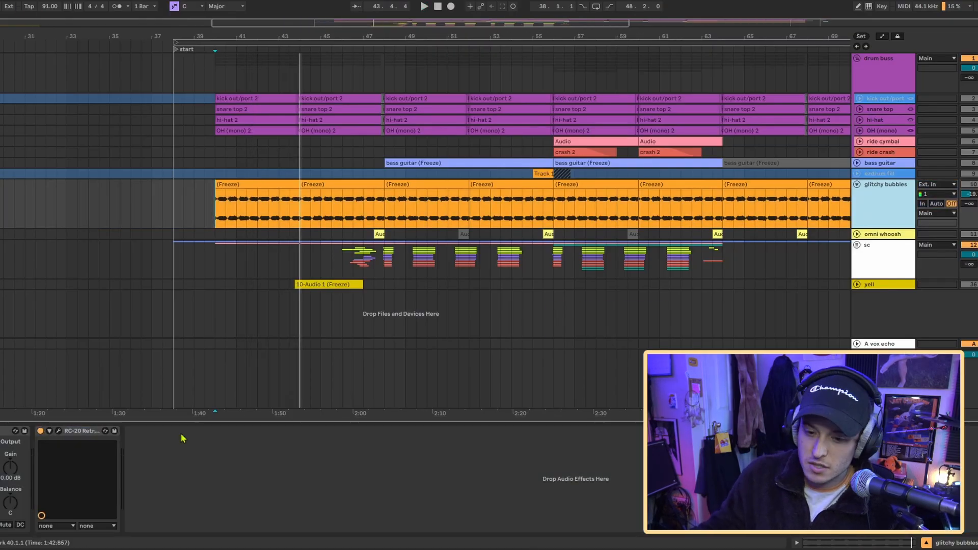
- Pitch the first glitchy bubbles clip up 22 semitones and view the transient loop modes of its Beats warp setting
{"action": "double_click", "coordinate": [264, 198]}
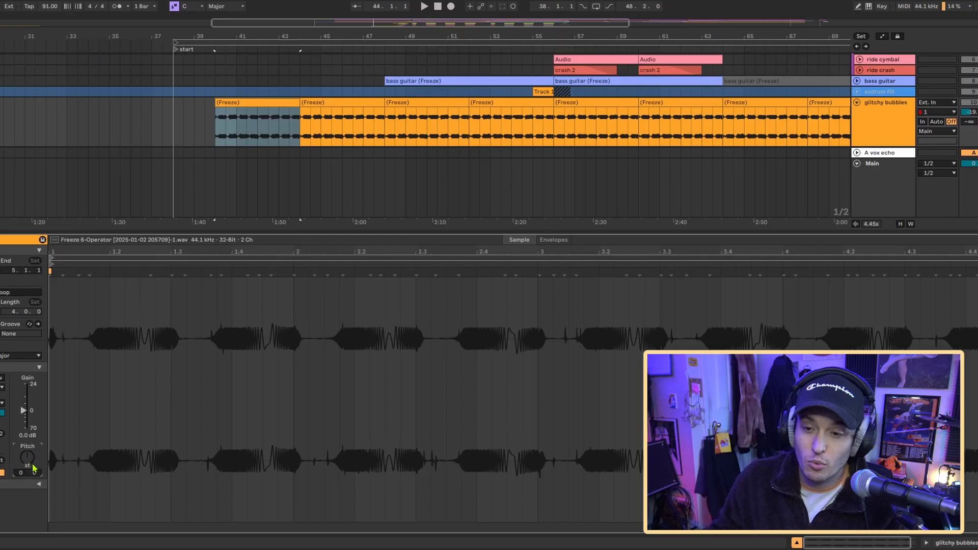
{"action": "key", "text": "space"}
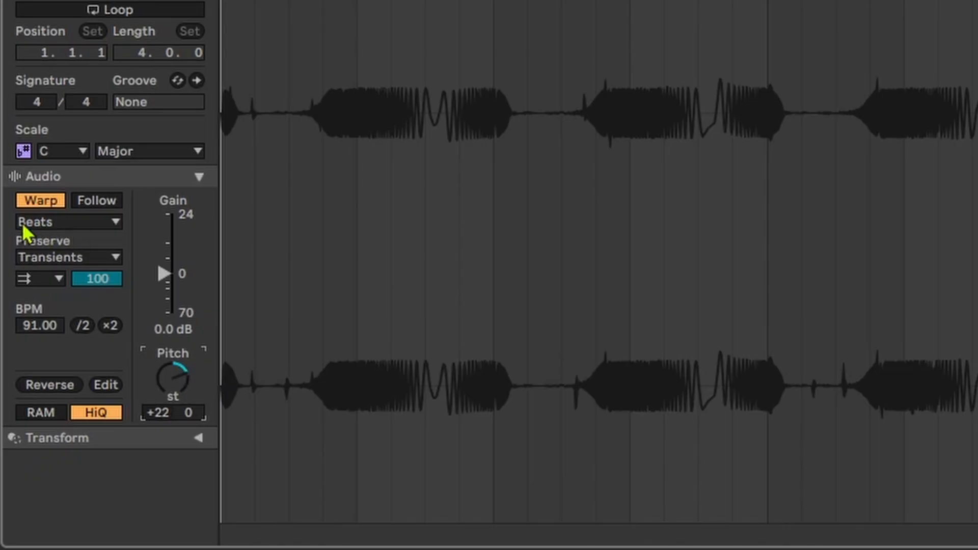
{"action": "left_click", "coordinate": [58, 281]}
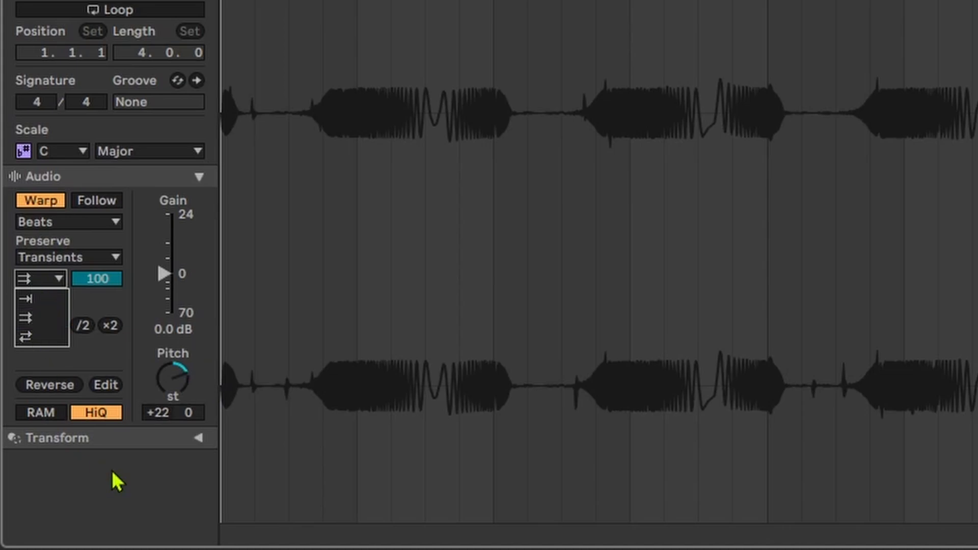
{"action": "left_click", "coordinate": [147, 506]}
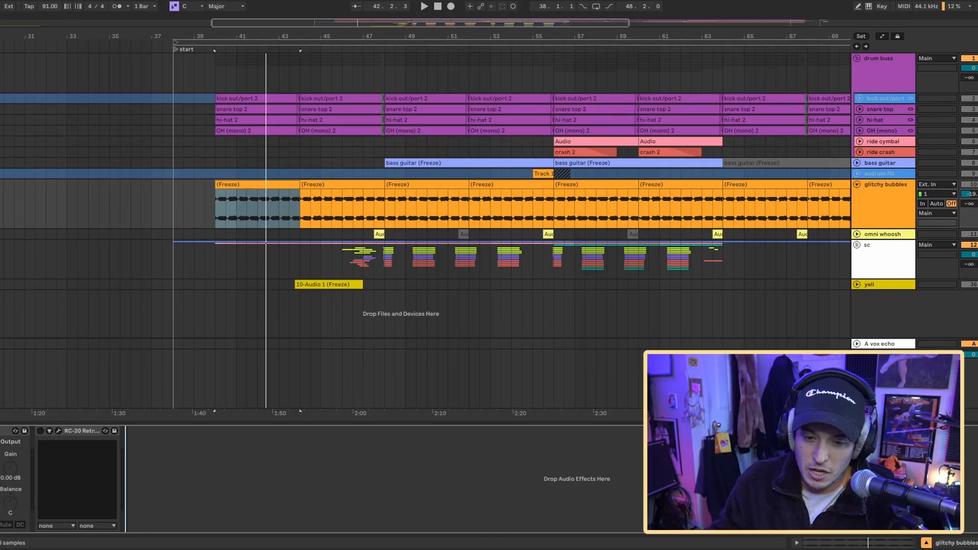
- Open the RC-20 plug-in on the glitchy bubbles track and play the section starting at bar 40
{"action": "left_click", "coordinate": [59, 432]}
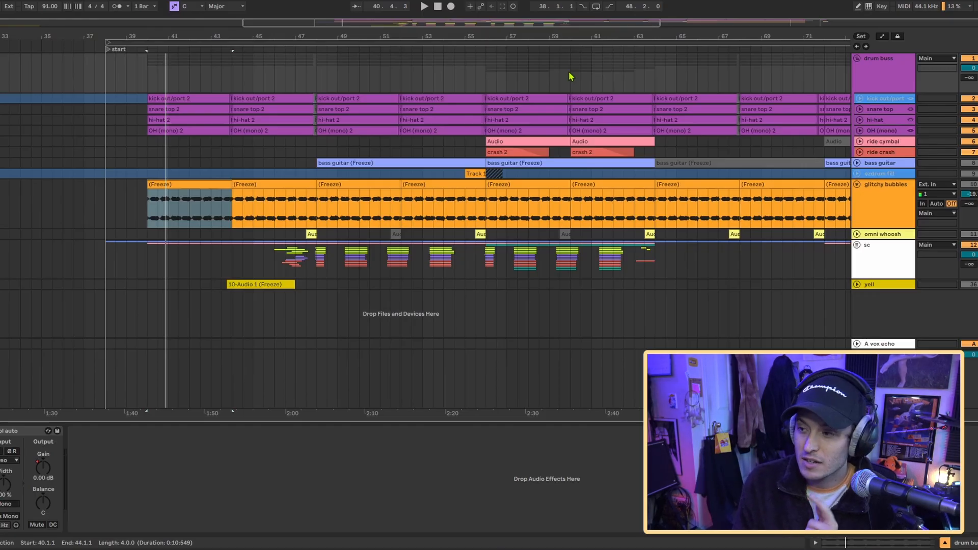
{"action": "key", "text": "space"}
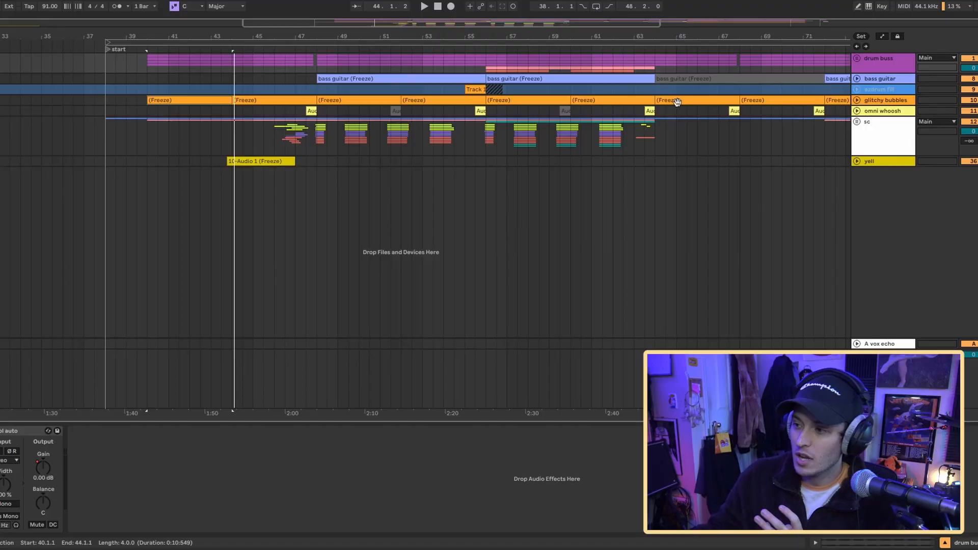
- Expand the sc group and its guitar bounce track, placing the playback start at bar 40
{"action": "left_click", "coordinate": [857, 122]}
{"action": "left_click", "coordinate": [859, 190]}
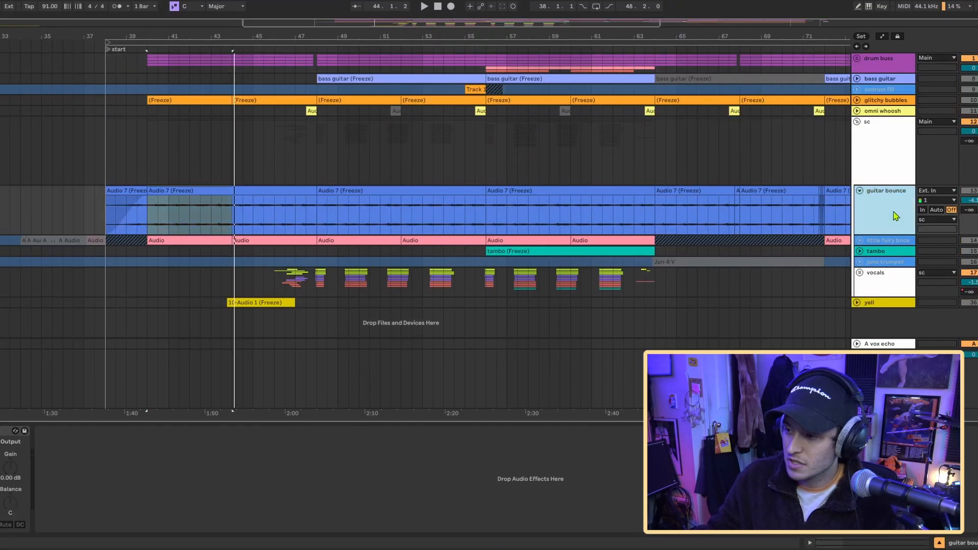
{"action": "left_click", "coordinate": [147, 224]}
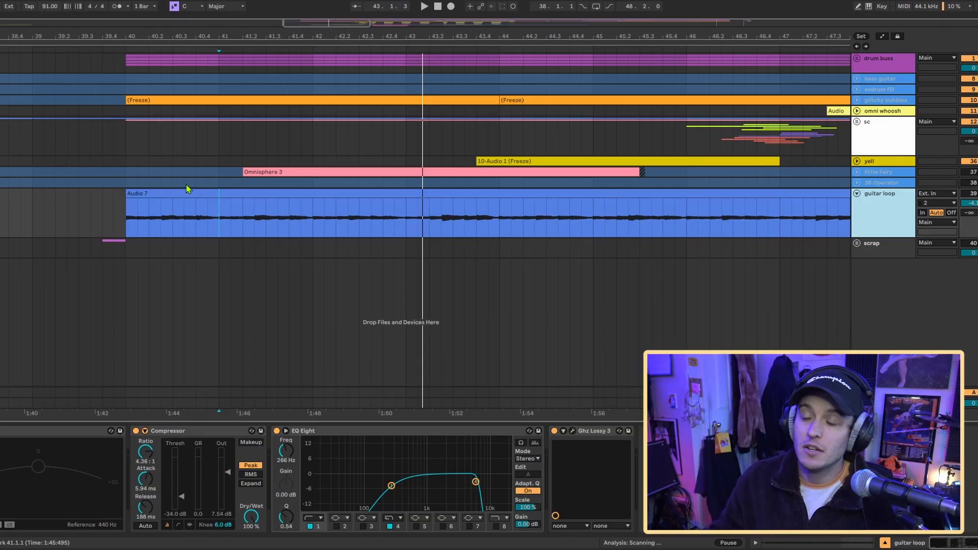
- Open the Ghz Lossy 3 plug-in on the guitar loop track and audition the loop from bar 41
{"action": "scroll", "coordinate": [245, 192], "scroll_direction": "down", "scroll_amount": 3}
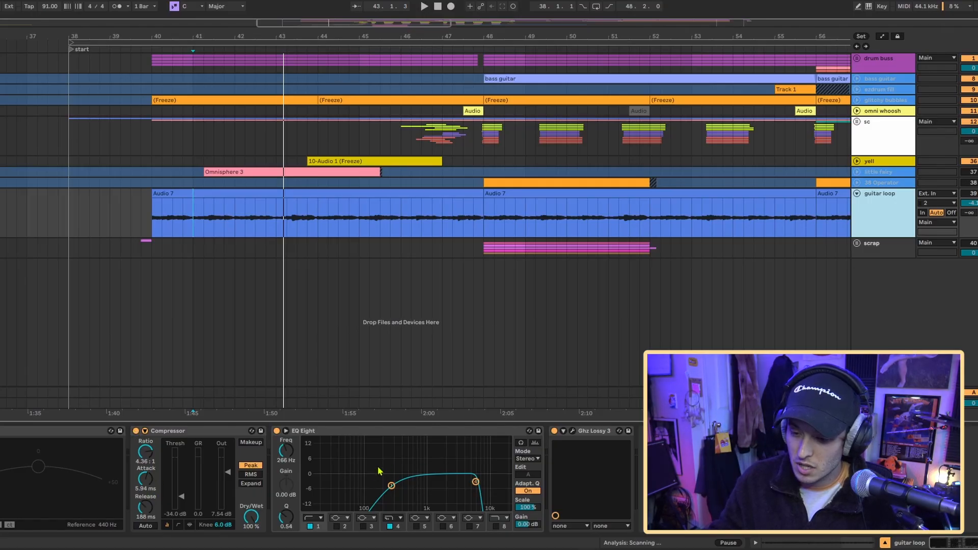
{"action": "left_click", "coordinate": [573, 431]}
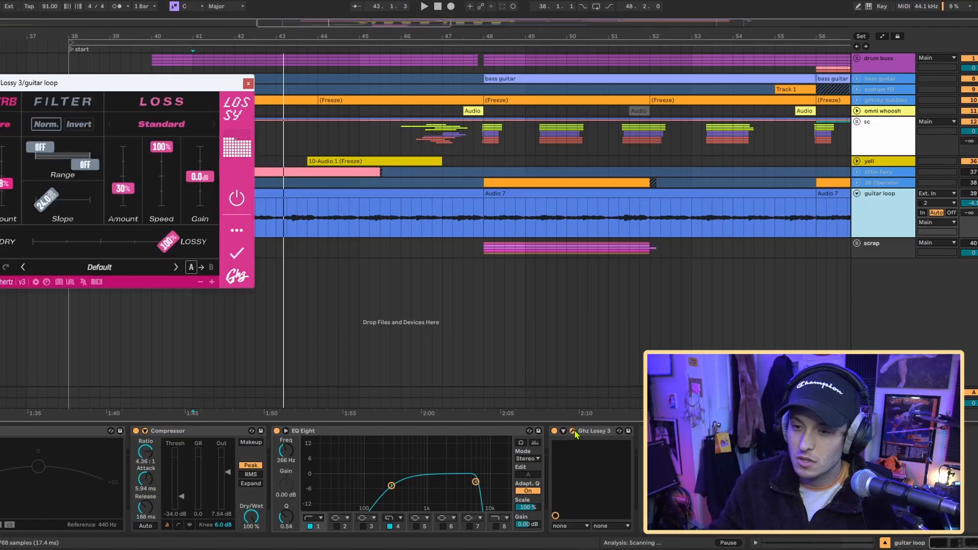
{"action": "left_click_drag", "start_coordinate": [151, 87], "coordinate": [471, 274]}
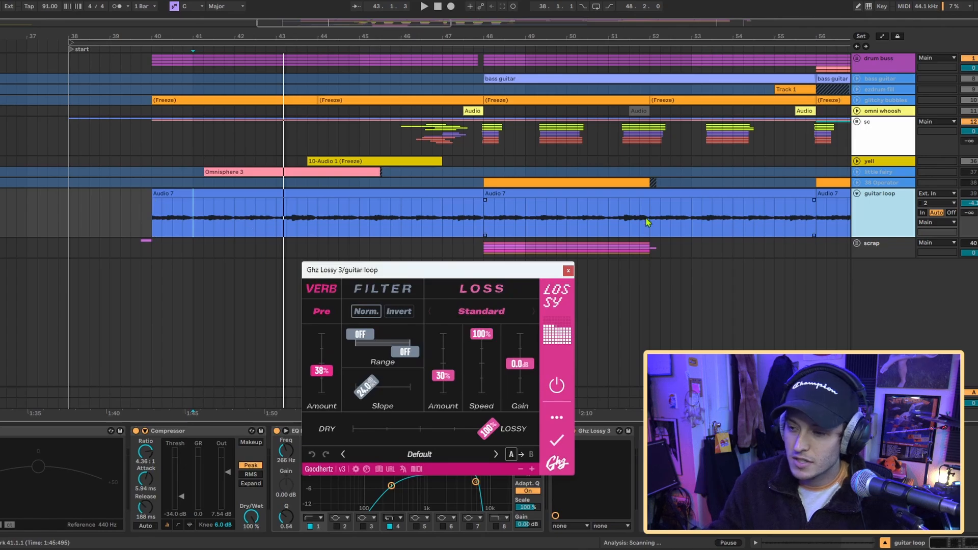
{"action": "left_click", "coordinate": [974, 202]}
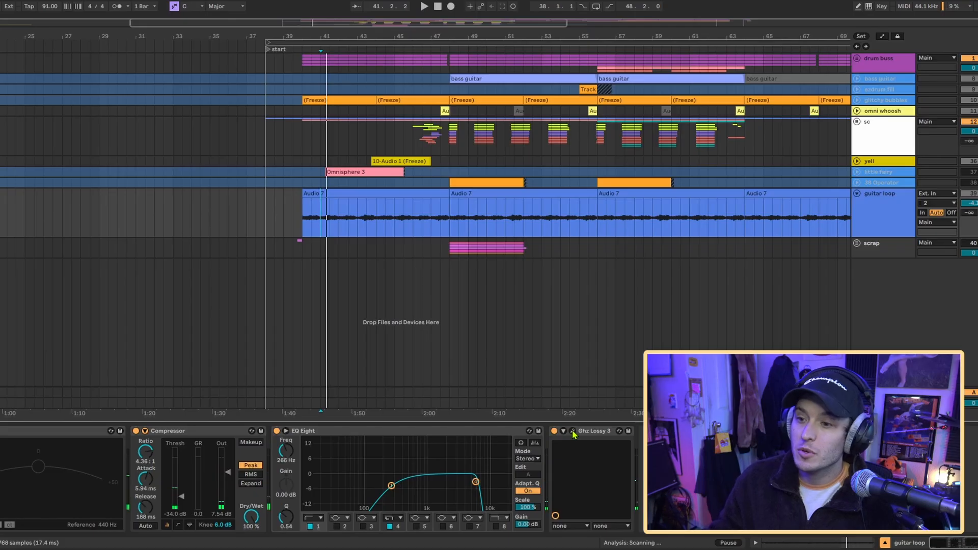
{"action": "left_click", "coordinate": [572, 431]}
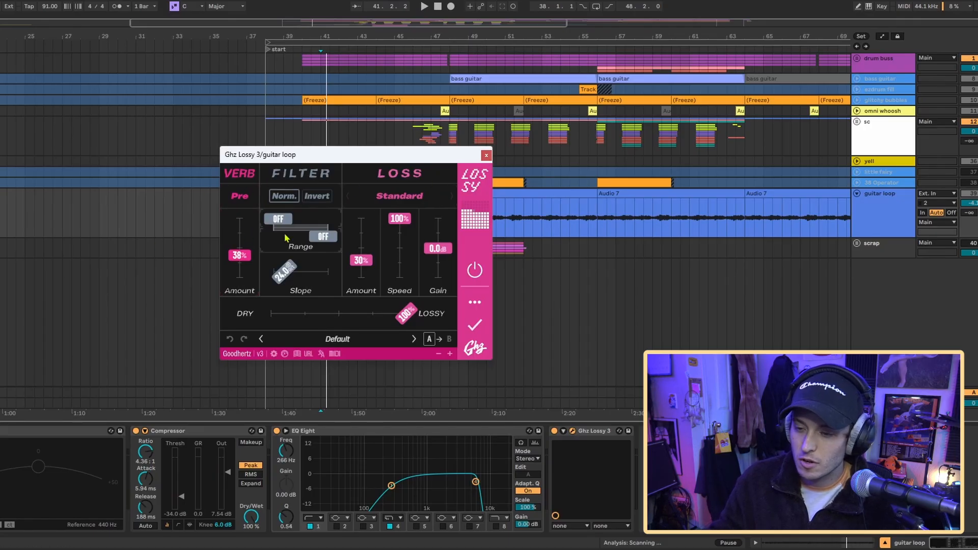
{"action": "left_click", "coordinate": [366, 153]}
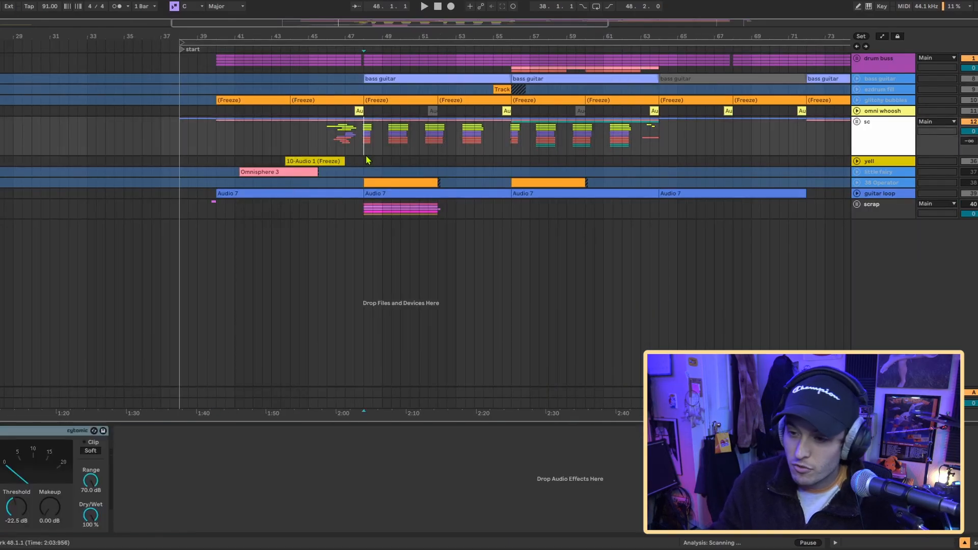
- Expand the bass guitar track and play it from bar 48
{"action": "scroll", "coordinate": [369, 130], "scroll_direction": "up", "scroll_amount": 3}
{"action": "scroll", "coordinate": [369, 129], "scroll_direction": "right", "scroll_amount": 1}
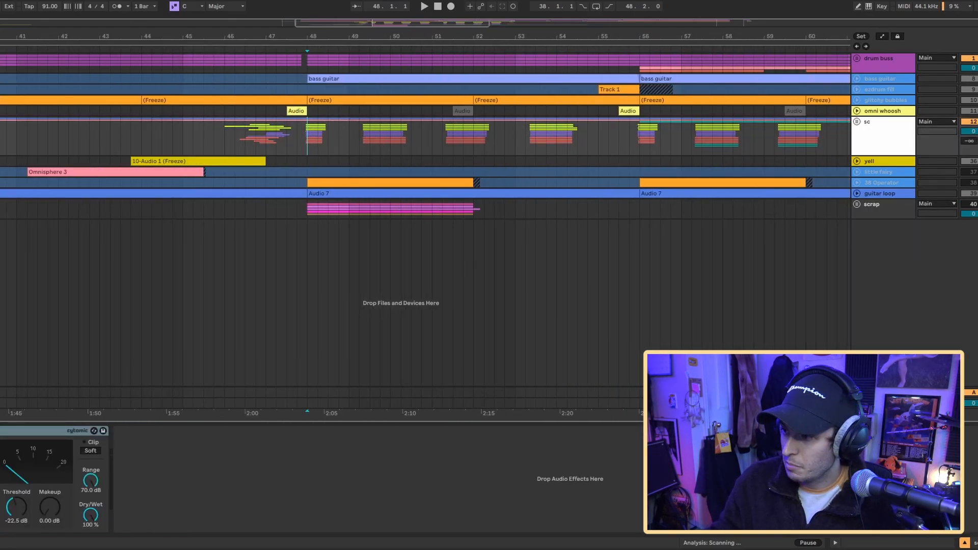
{"action": "left_click", "coordinate": [869, 78]}
{"action": "key", "text": "u"}
{"action": "scroll", "coordinate": [616, 109], "scroll_direction": "right", "scroll_amount": 2}
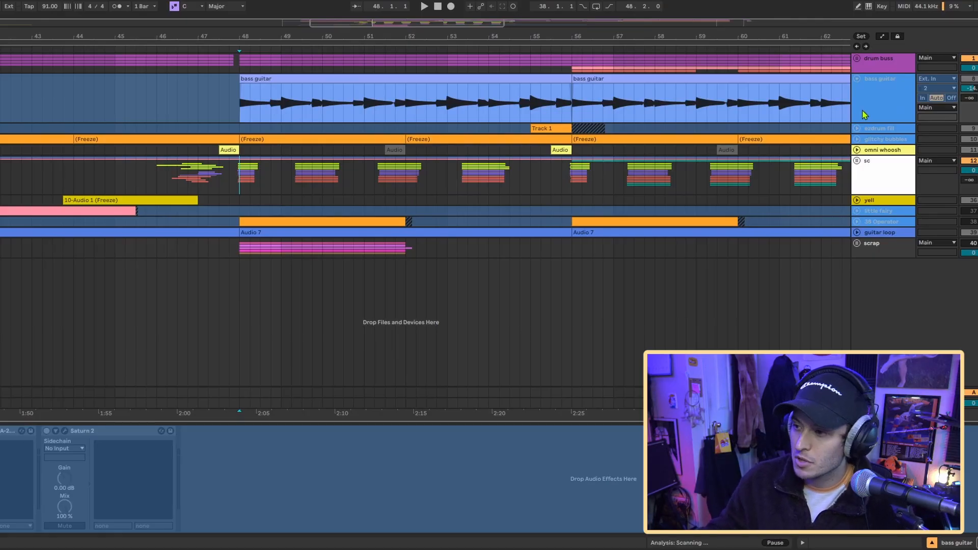
{"action": "key", "text": "space"}
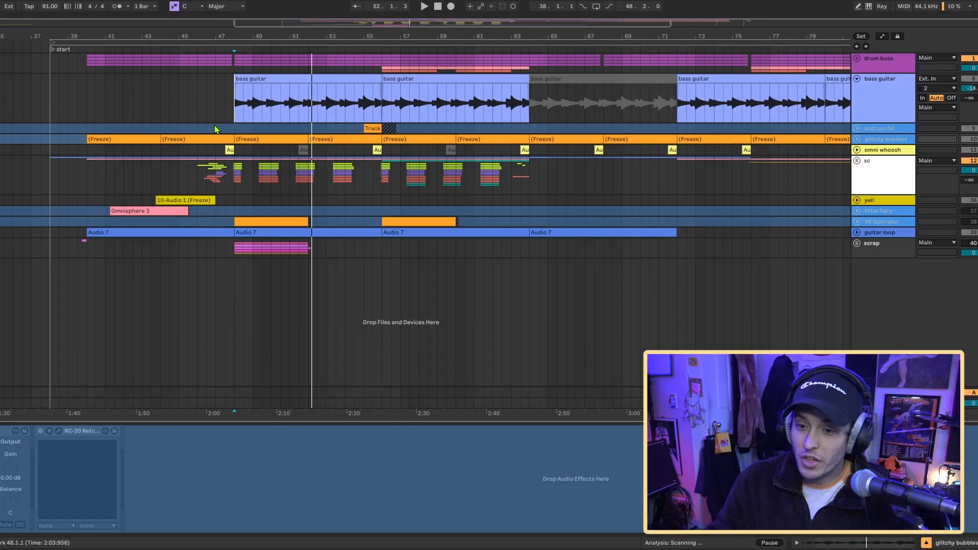
- Expand the sc group and its little fairy bnce track, with the playback start at bar 40
{"action": "scroll", "coordinate": [215, 129], "scroll_direction": "up", "scroll_amount": 4}
{"action": "scroll", "coordinate": [215, 129], "scroll_direction": "left", "scroll_amount": 1}
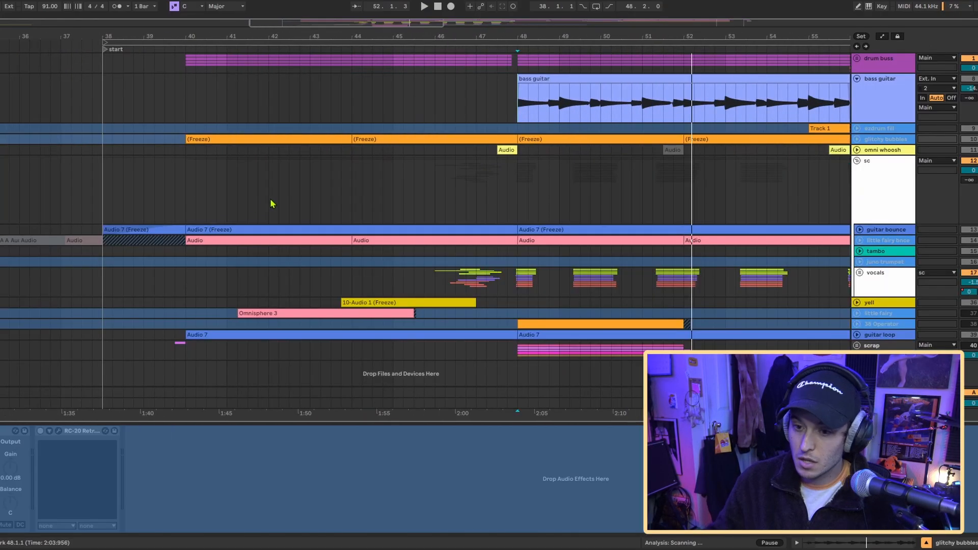
{"action": "left_click", "coordinate": [189, 199]}
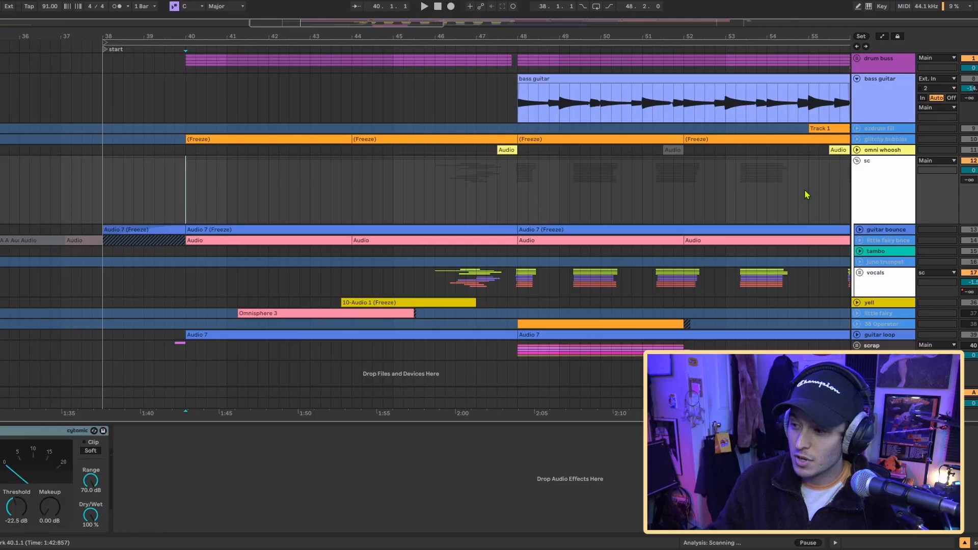
{"action": "left_click", "coordinate": [859, 240]}
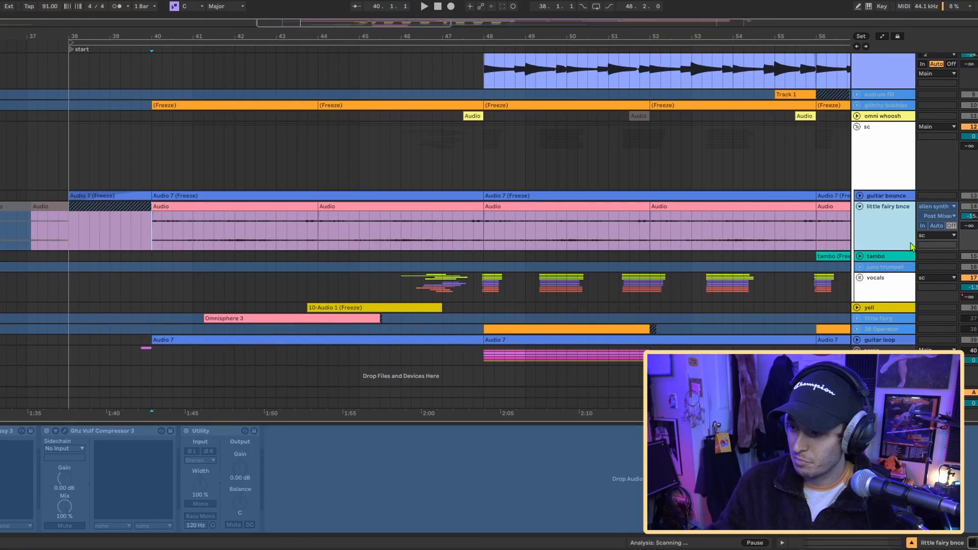
- Audition the little fairy bnce track from bar 40 and unfreeze it to show its plug-in windows
{"action": "key", "text": "space"}
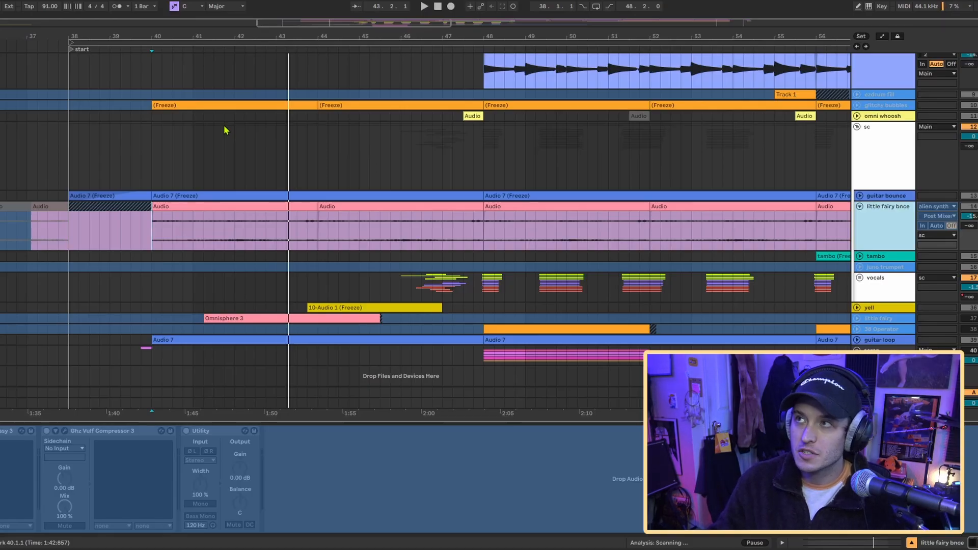
{"action": "key", "text": "ctrl+alt+shift+f"}
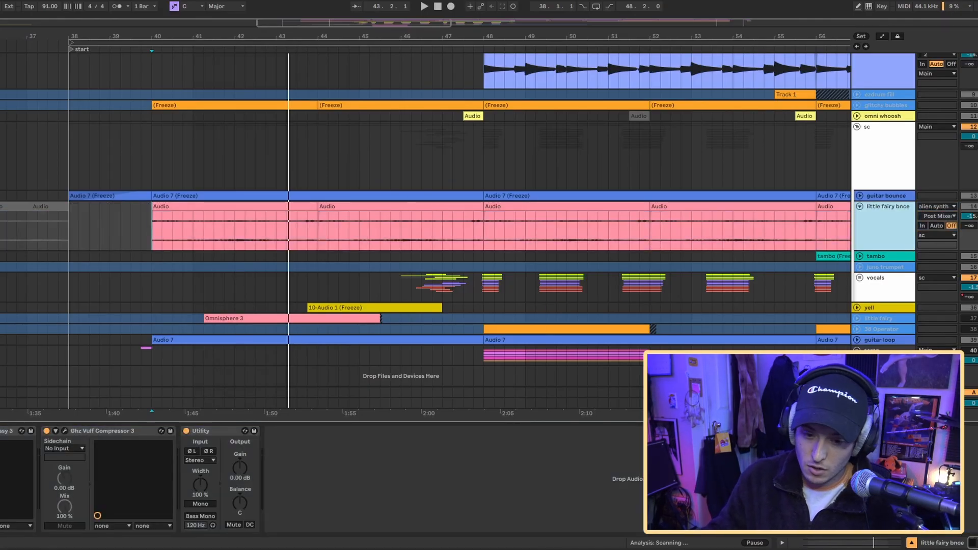
{"action": "key", "text": "ctrl+alt+p"}
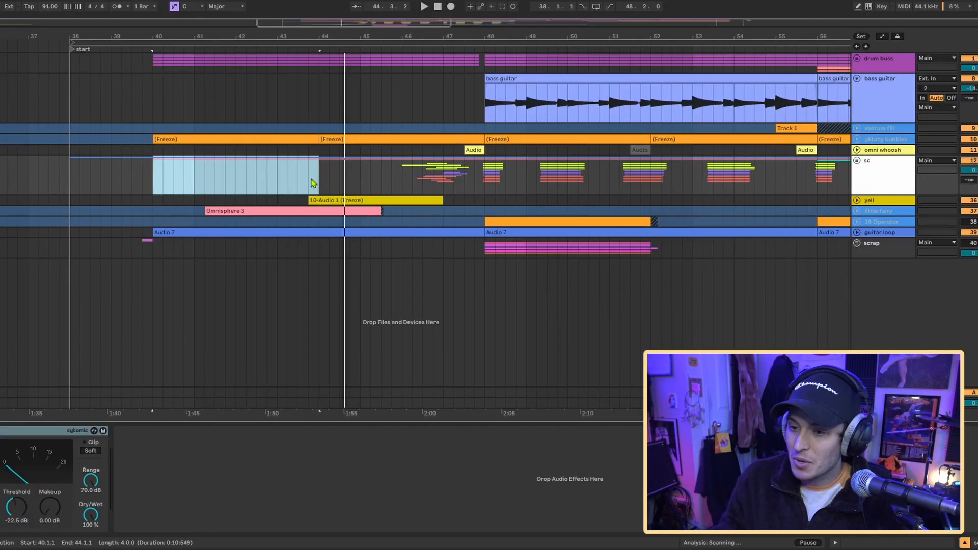
- Expand the vocals group with its regular subgroup and play the vocals from bar 46, following all the takes
{"action": "left_click", "coordinate": [307, 181]}
{"action": "left_click", "coordinate": [856, 200]}
{"action": "key", "text": "space"}
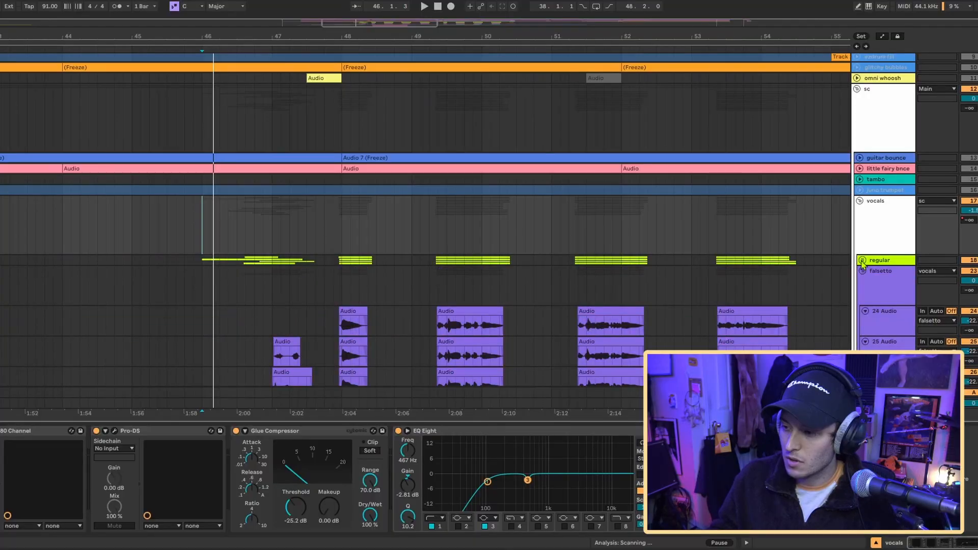
{"action": "scroll", "coordinate": [113, 189], "scroll_direction": "down", "scroll_amount": 2}
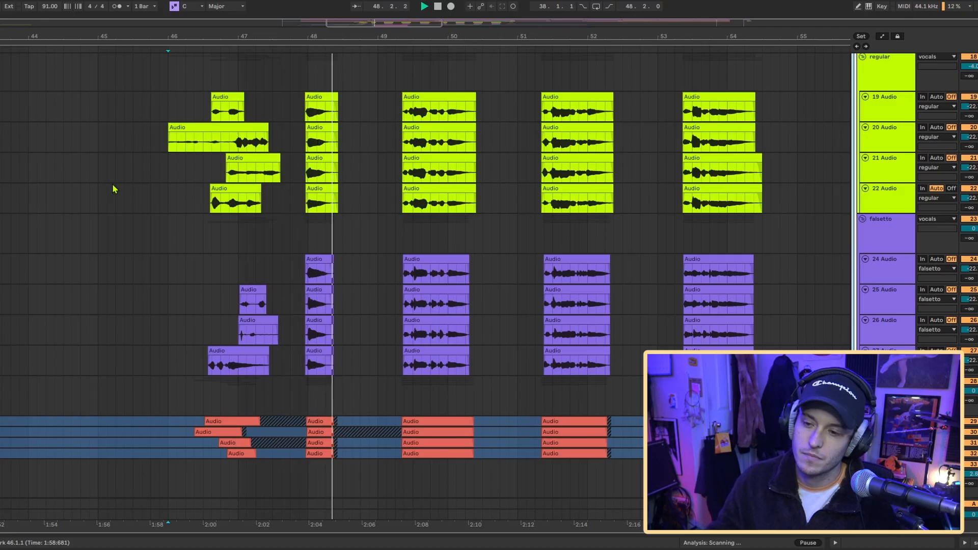
{"action": "scroll", "coordinate": [113, 189], "scroll_direction": "down", "scroll_amount": 2}
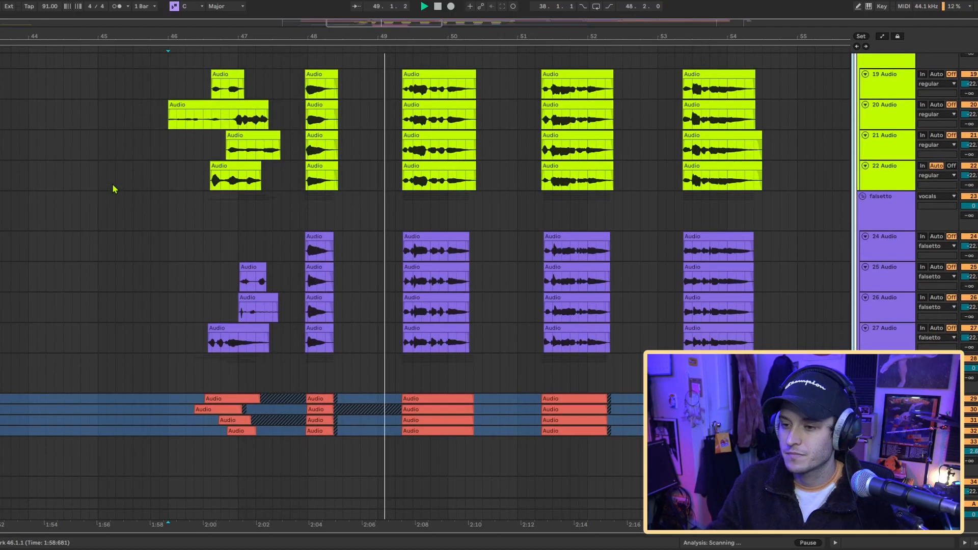
{"action": "scroll", "coordinate": [113, 189], "scroll_direction": "down", "scroll_amount": 1}
{"action": "scroll", "coordinate": [114, 189], "scroll_direction": "up", "scroll_amount": 1}
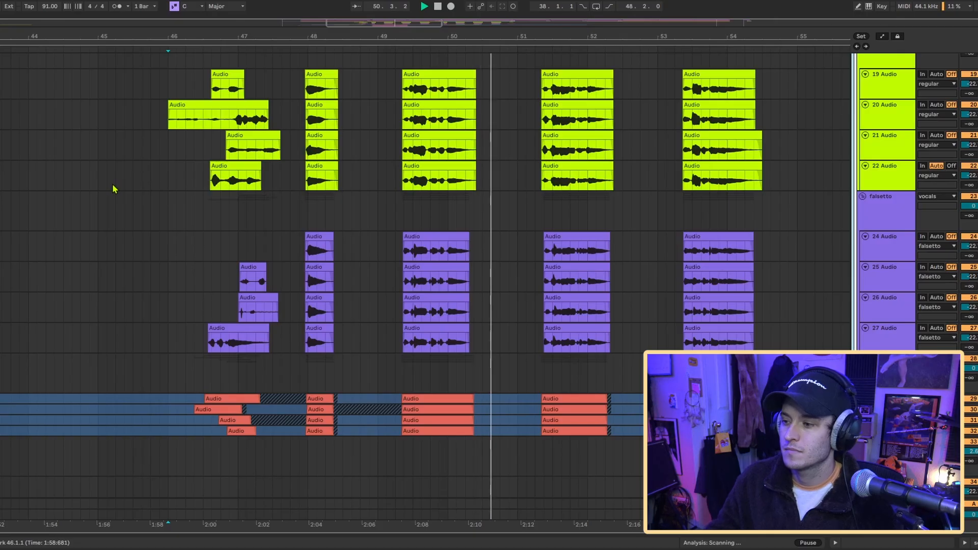
{"action": "scroll", "coordinate": [113, 188], "scroll_direction": "up", "scroll_amount": 4}
- Examine the stacked takes in the regular, falsetto and alterboy vocal groups, with the alterboy tracks expanded
{"action": "left_click", "coordinate": [316, 131]}
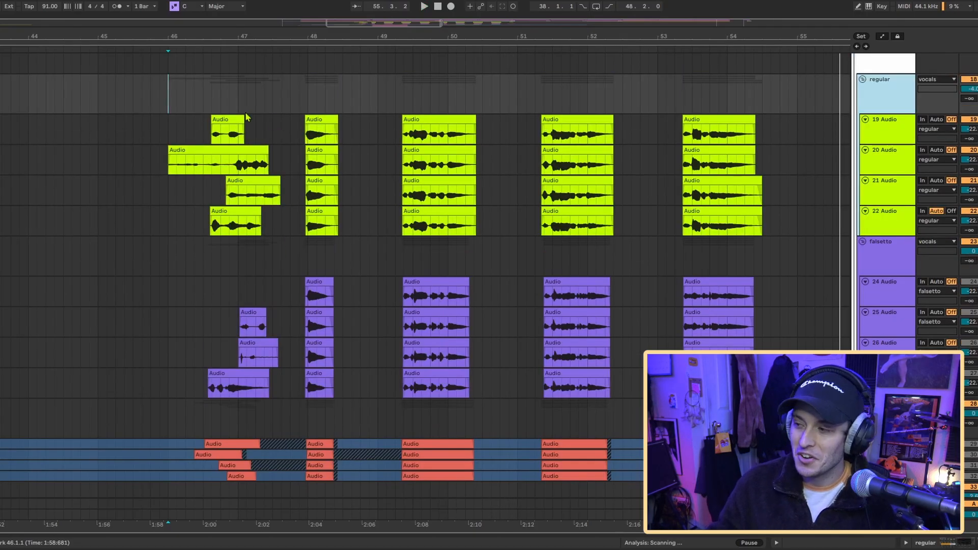
{"action": "scroll", "coordinate": [181, 149], "scroll_direction": "down", "scroll_amount": 7}
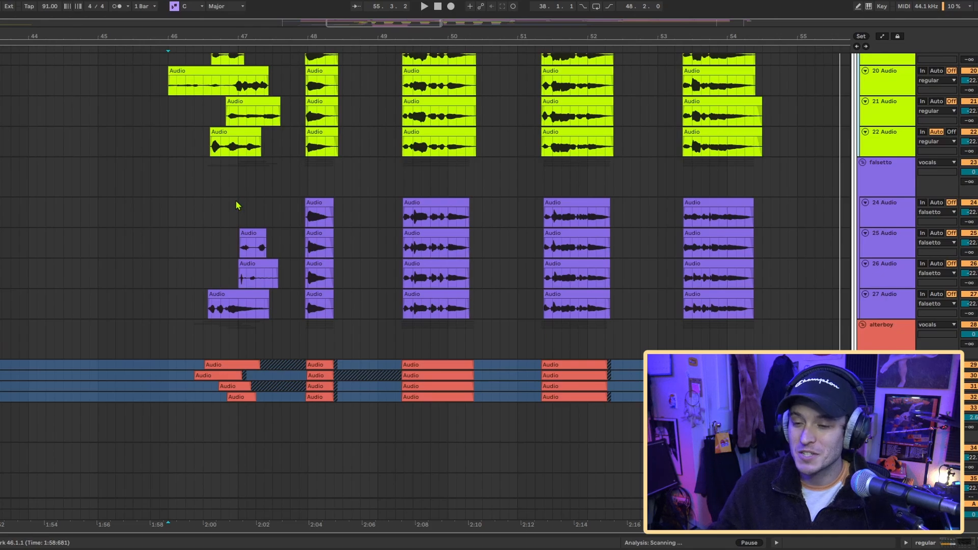
{"action": "scroll", "coordinate": [237, 205], "scroll_direction": "up", "scroll_amount": 5}
{"action": "scroll", "coordinate": [226, 310], "scroll_direction": "down", "scroll_amount": 7}
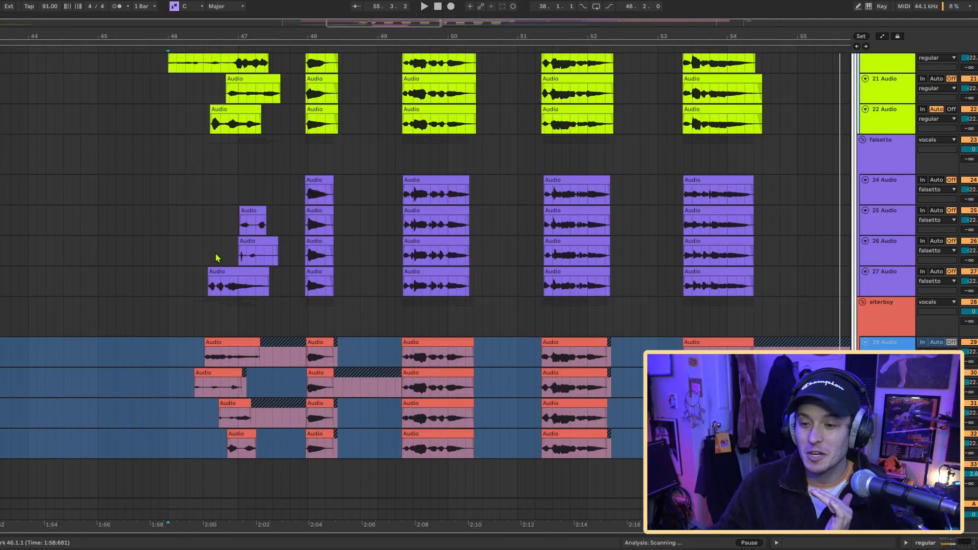
{"action": "scroll", "coordinate": [334, 163], "scroll_direction": "up", "scroll_amount": 4}
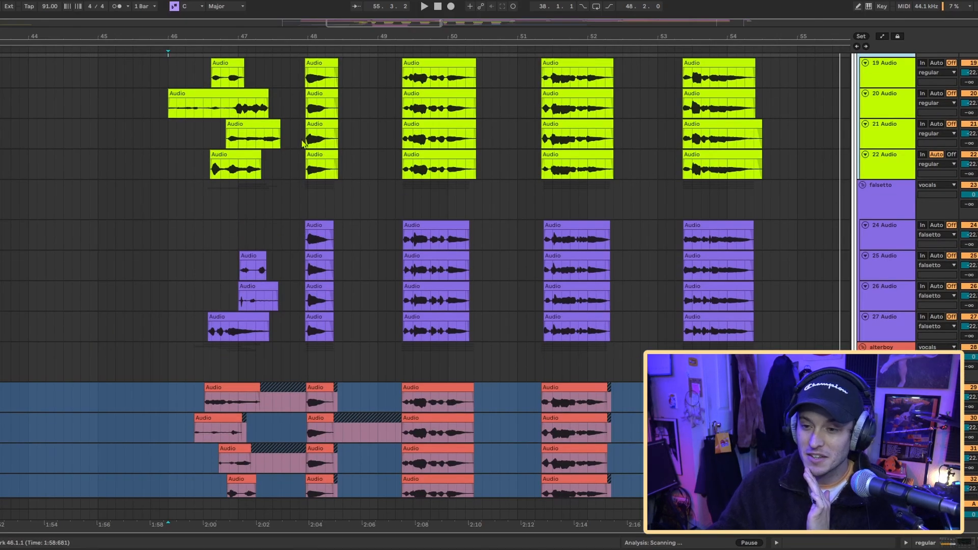
{"action": "left_click_drag", "start_coordinate": [307, 147], "coordinate": [373, 278]}
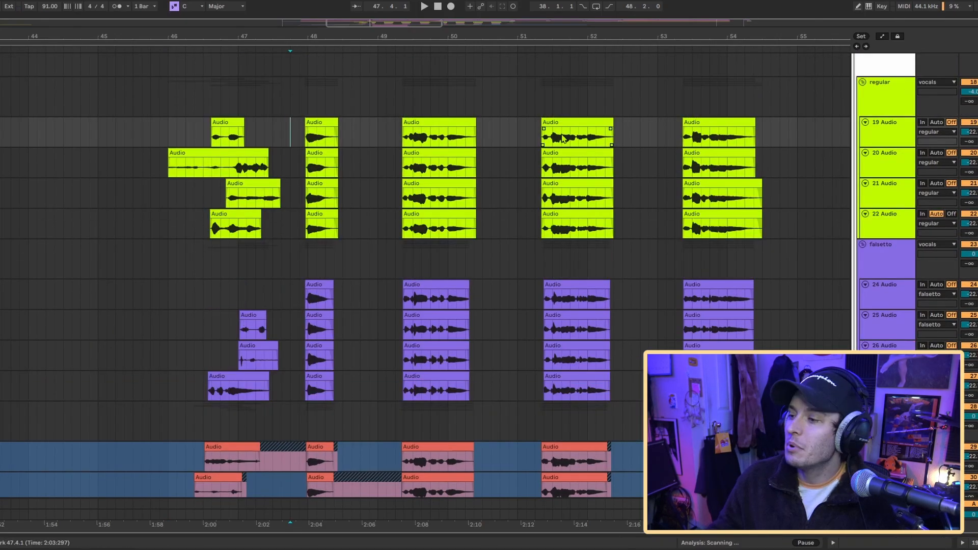
{"action": "scroll", "coordinate": [564, 137], "scroll_direction": "up", "scroll_amount": 2}
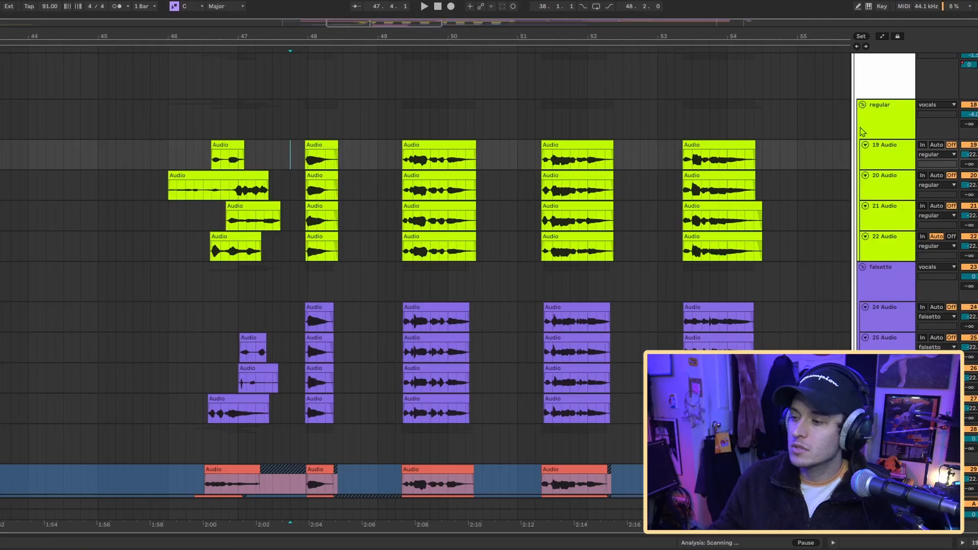
- Solo the regular vocals group and play it from just before bar 48
{"action": "left_click", "coordinate": [904, 123]}
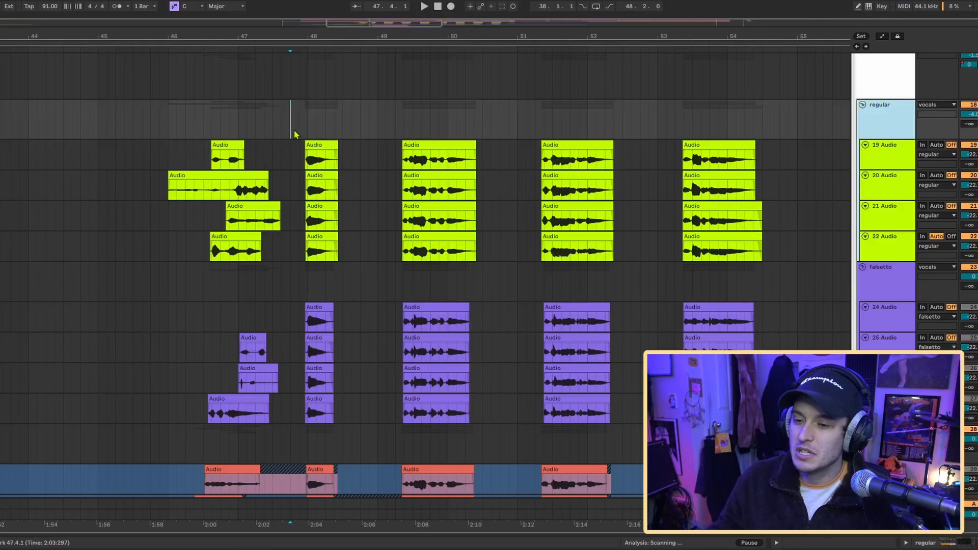
{"action": "scroll", "coordinate": [313, 134], "scroll_direction": "up", "scroll_amount": 5}
{"action": "scroll", "coordinate": [270, 144], "scroll_direction": "up", "scroll_amount": 2}
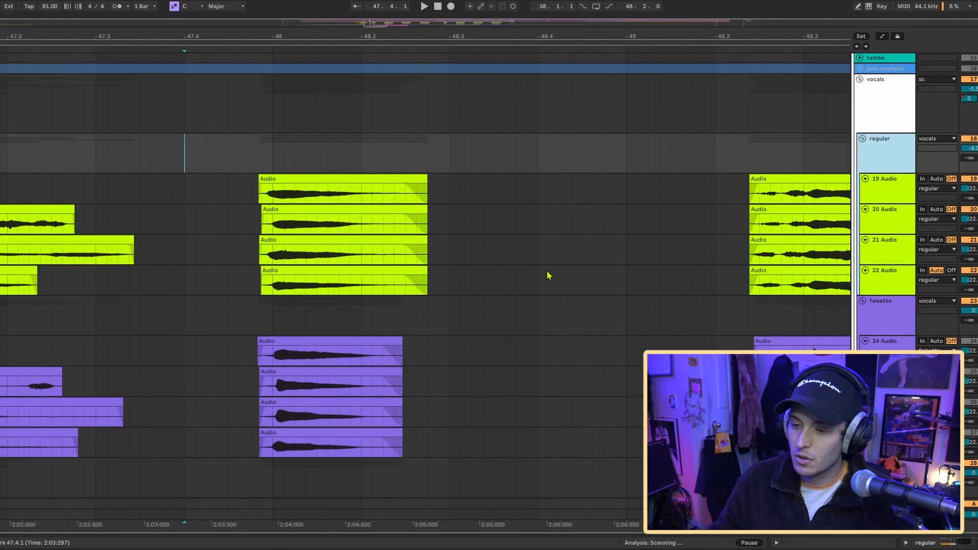
{"action": "scroll", "coordinate": [273, 143], "scroll_direction": "right", "scroll_amount": 3}
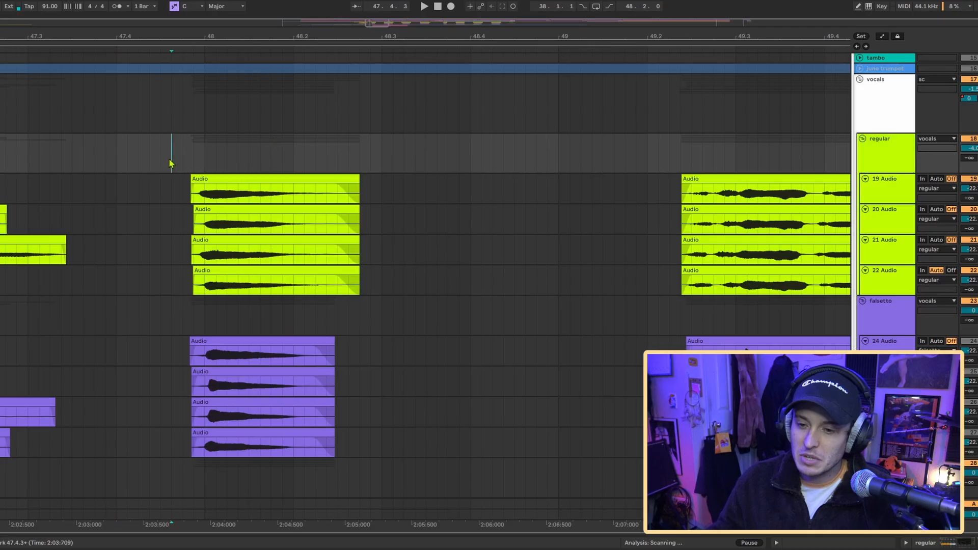
{"action": "scroll", "coordinate": [236, 104], "scroll_direction": "right", "scroll_amount": 2}
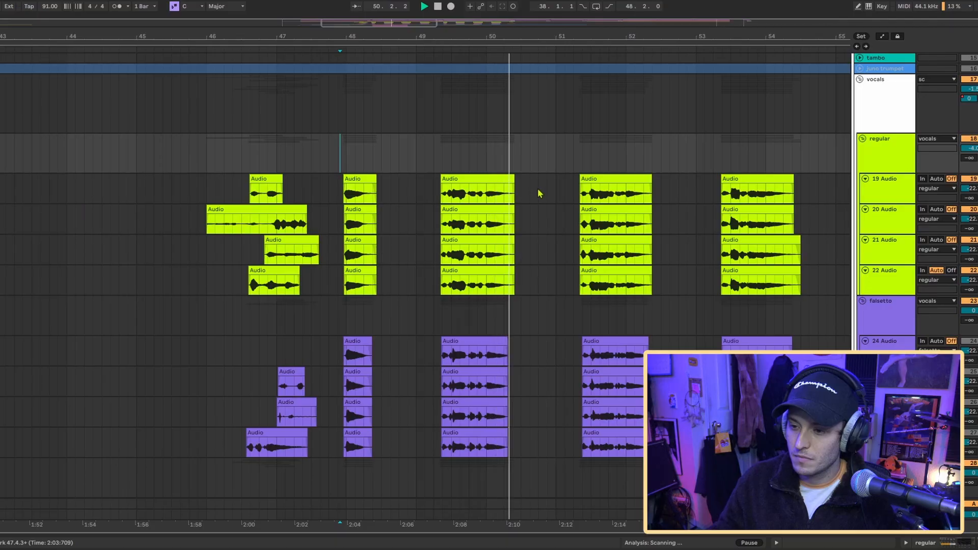
- Solo the falsetto vocals group and play it from just before bar 48
{"action": "scroll", "coordinate": [541, 194], "scroll_direction": "down", "scroll_amount": 3}
{"action": "left_click", "coordinate": [900, 236]}
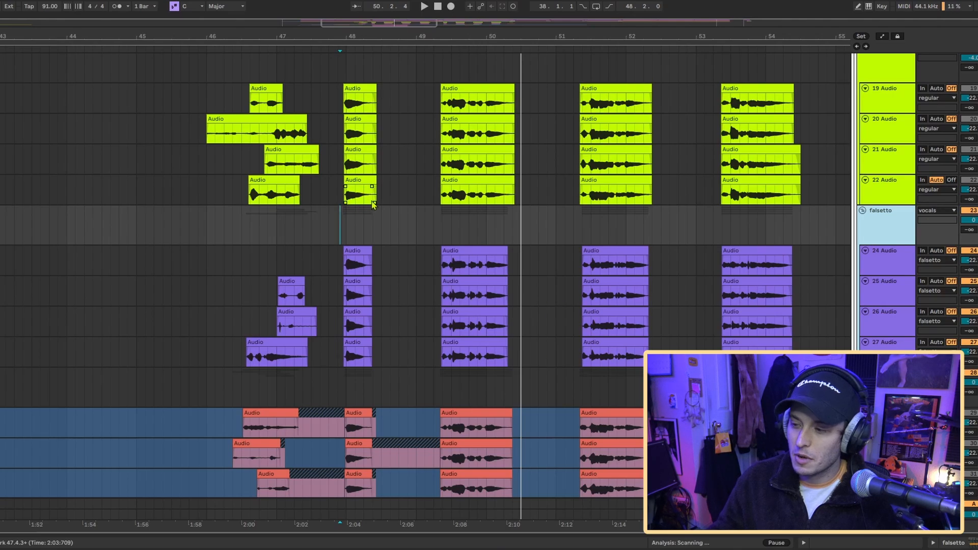
{"action": "key", "text": "space"}
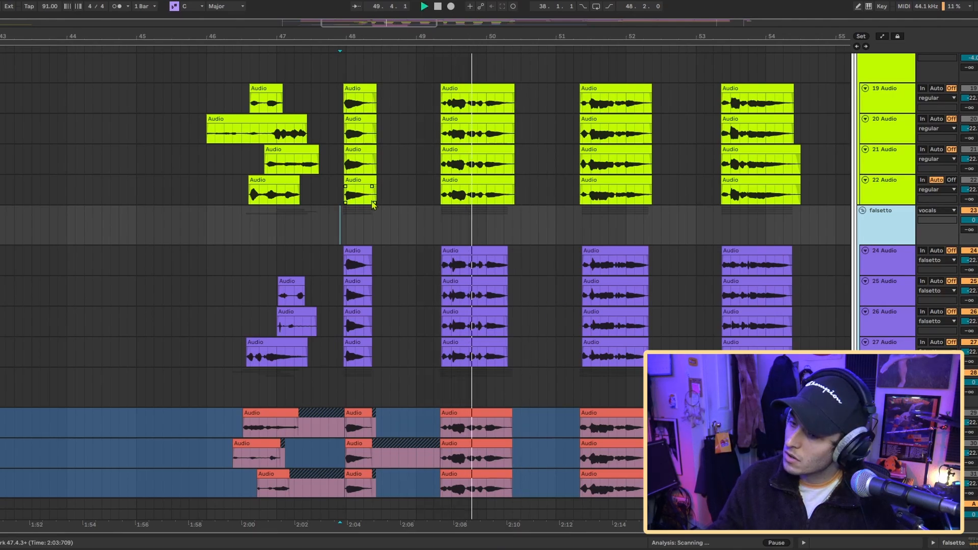
{"action": "scroll", "coordinate": [373, 204], "scroll_direction": "down", "scroll_amount": 4}
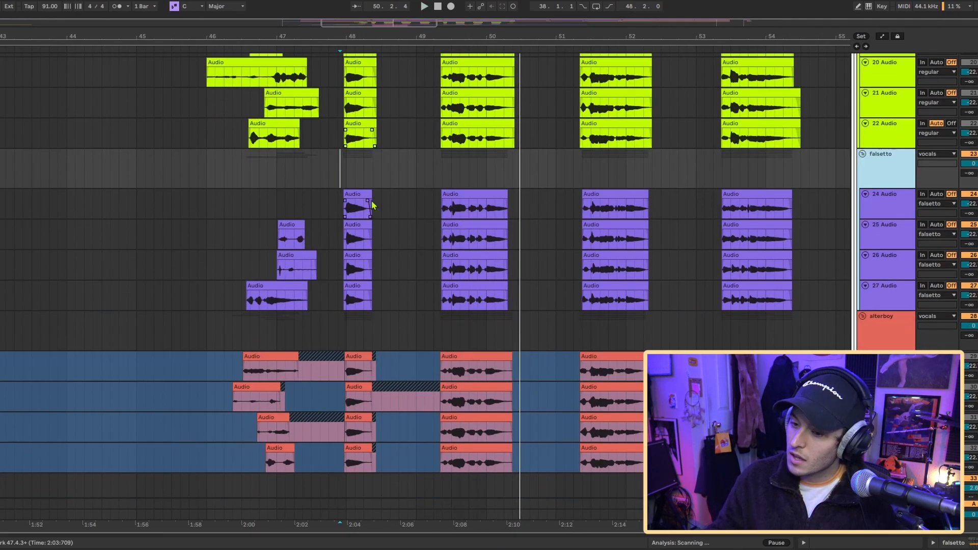
- Select the alterboy vocals group and play it from just before bar 48
{"action": "left_click", "coordinate": [883, 276]}
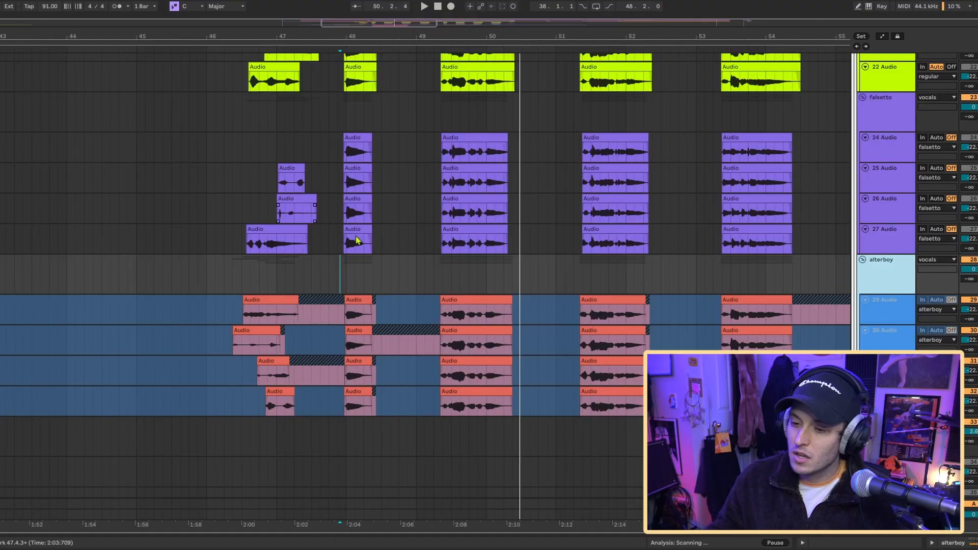
{"action": "left_click", "coordinate": [368, 219]}
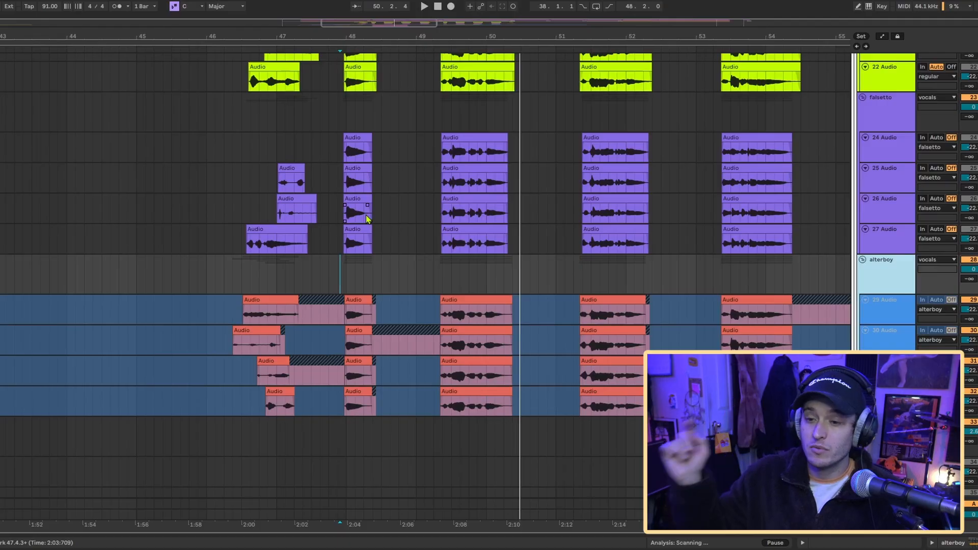
{"action": "left_click", "coordinate": [484, 220]}
{"action": "key", "text": "space"}
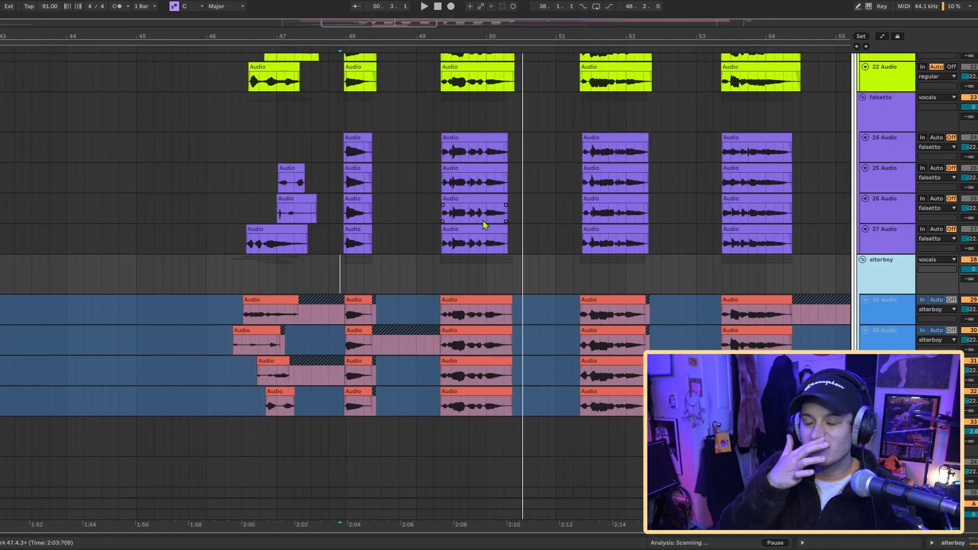
- Unfreeze the 29 Audio track in the alterboy group and view its Little AlterBoy plug-in
{"action": "left_click", "coordinate": [884, 318]}
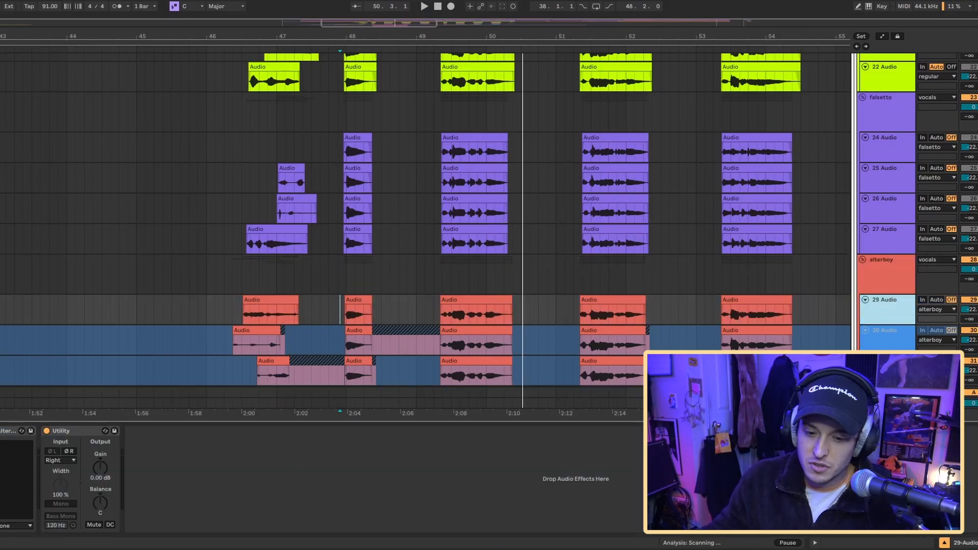
{"action": "key", "text": "ctrl+alt+p"}
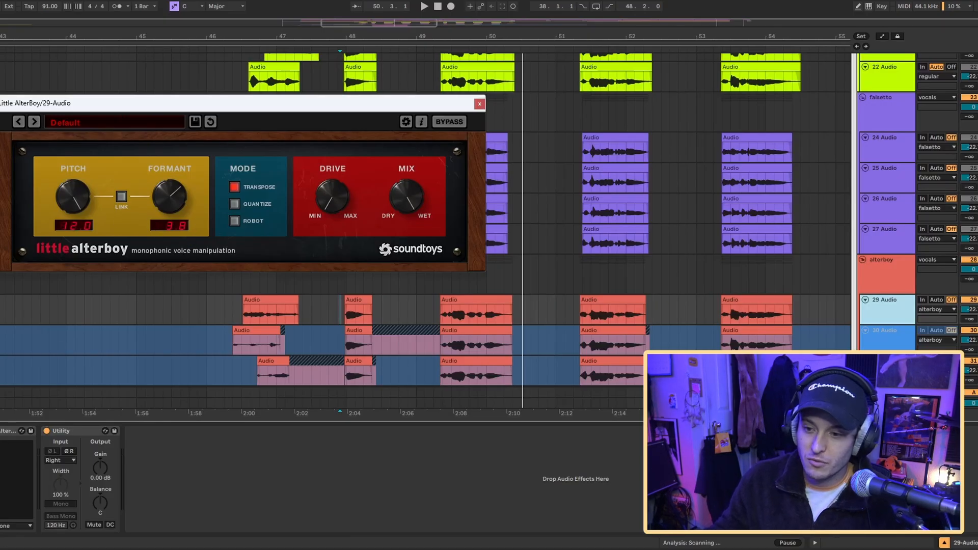
{"action": "key", "text": "ctrl+alt+p"}
- Play the unfrozen 29 Audio track from just before bar 48 and briefly show its plug-in window again
{"action": "key", "text": "space"}
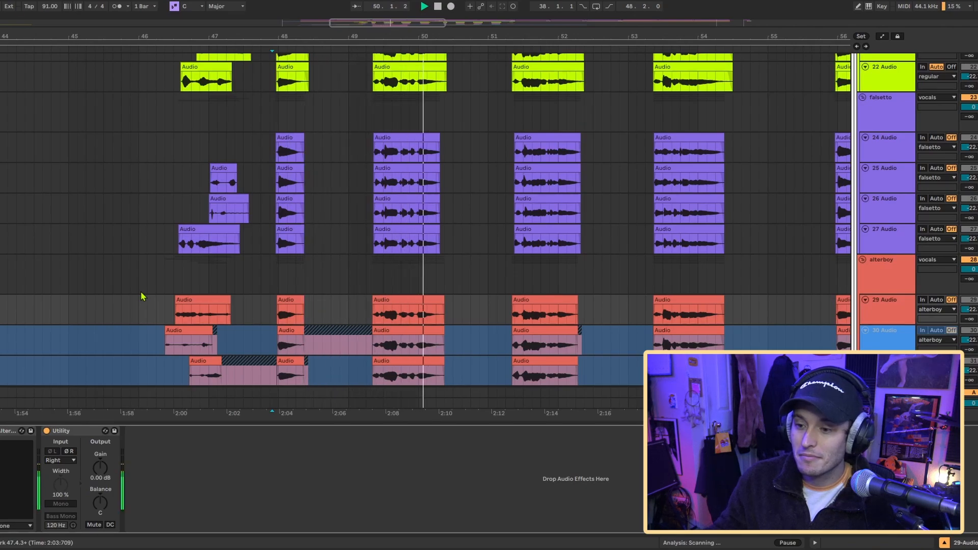
{"action": "key", "text": "space"}
{"action": "key", "text": "ctrl+alt+p"}
{"action": "key", "text": "ctrl+alt+p"}
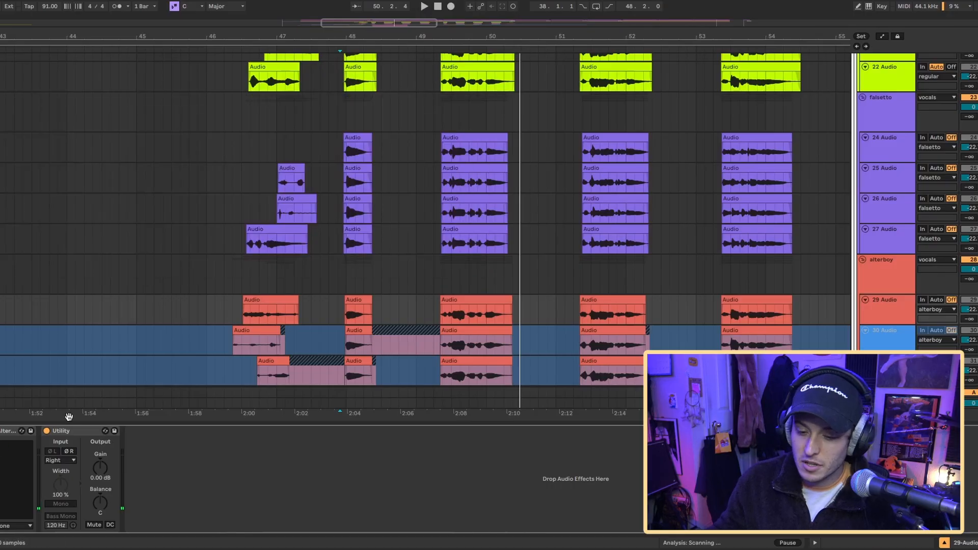
- Freeze the 29 Audio track in the alterboy group again
{"action": "scroll", "coordinate": [142, 295], "scroll_direction": "right", "scroll_amount": 2}
{"action": "left_click", "coordinate": [895, 314]}
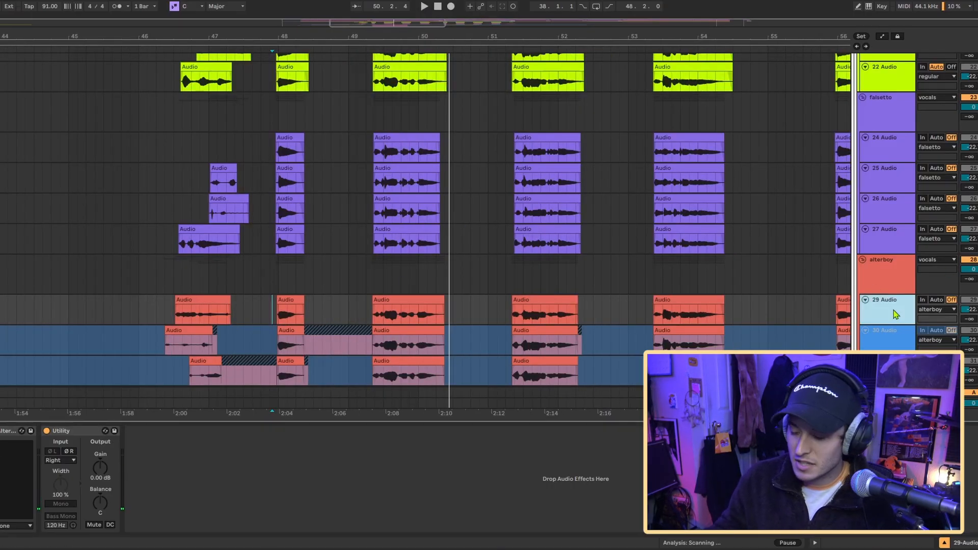
{"action": "left_click", "coordinate": [895, 313], "text": "shift"}
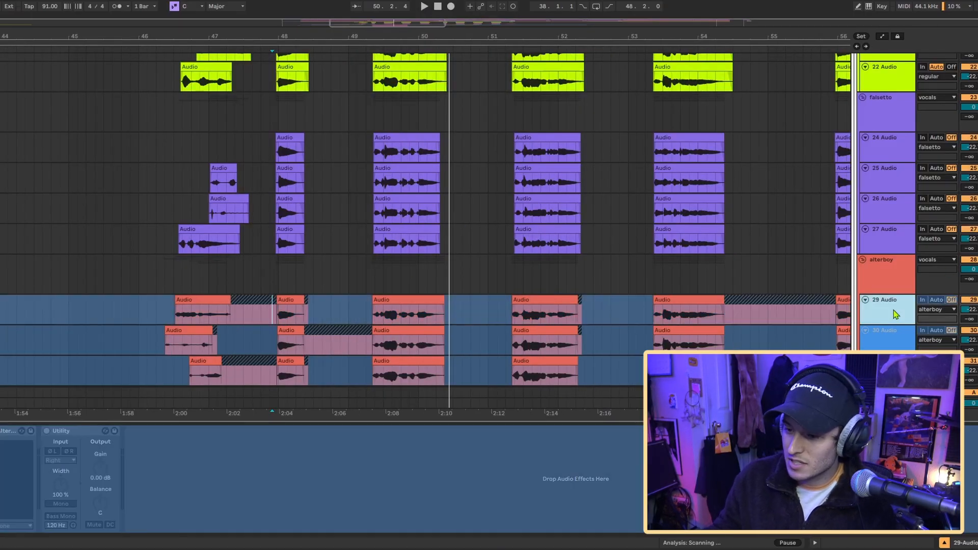
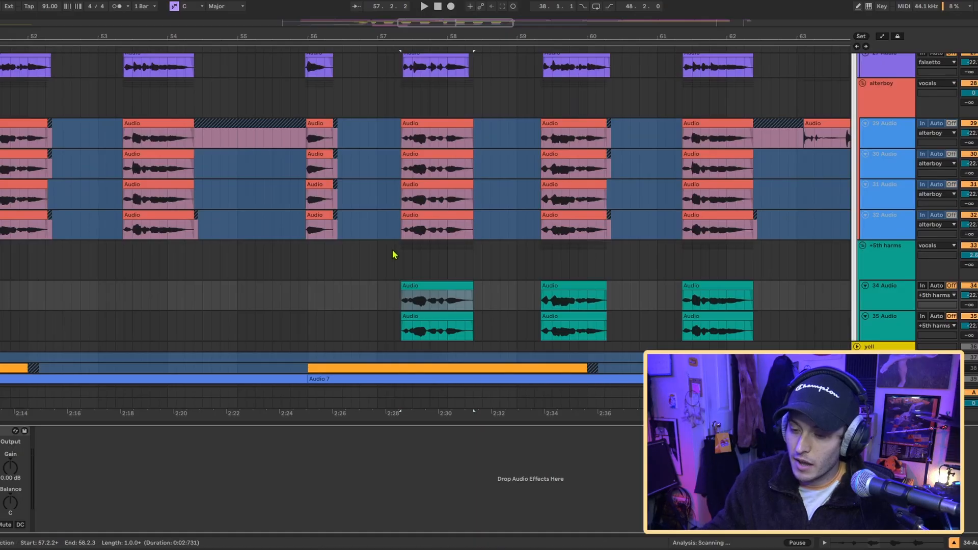
- Play the stacked vocal groups from bar 57.2 and look through the regular, falsetto, alterboy and +5th harms layers
{"action": "left_click", "coordinate": [395, 255]}
{"action": "key", "text": "ctrl+alt+l"}
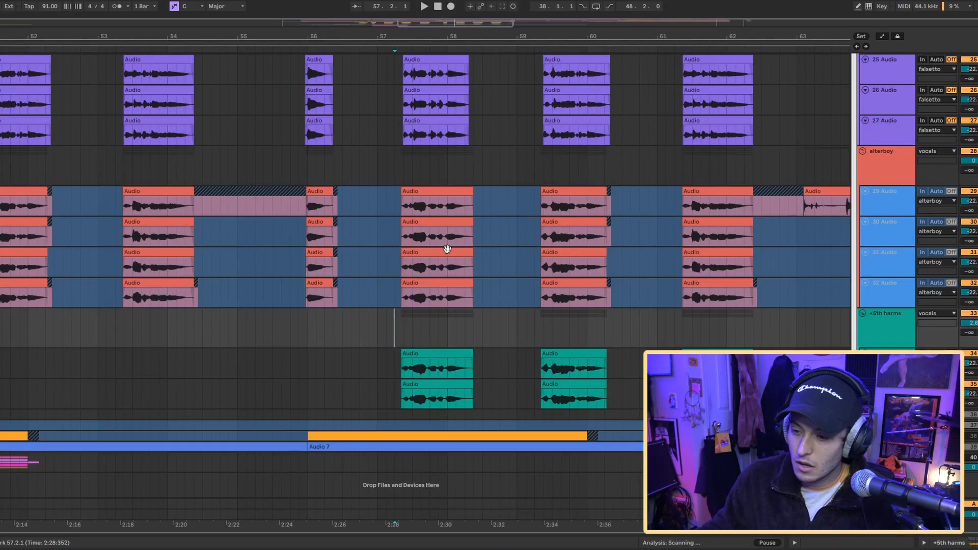
{"action": "key", "text": "space"}
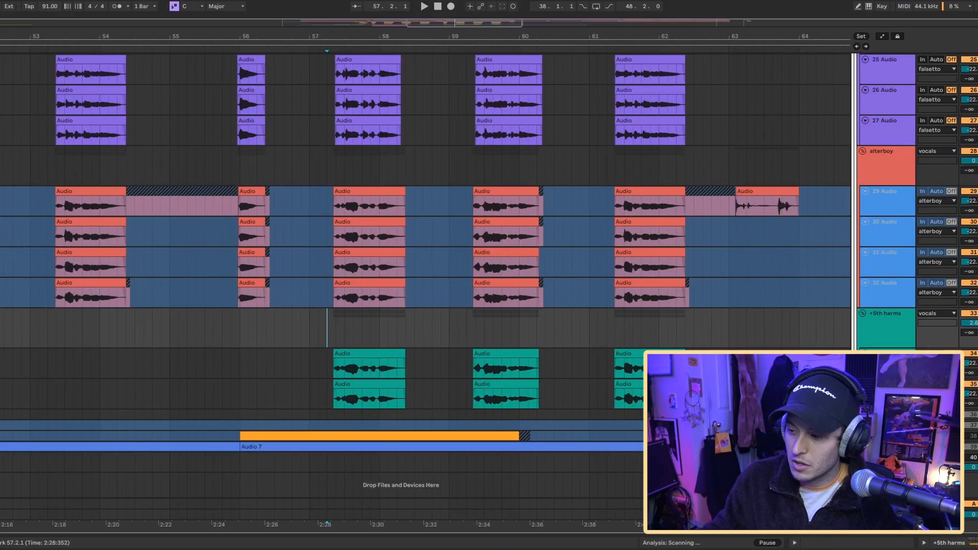
{"action": "scroll", "coordinate": [805, 244], "scroll_direction": "up", "scroll_amount": 5}
{"action": "scroll", "coordinate": [791, 241], "scroll_direction": "up", "scroll_amount": 5}
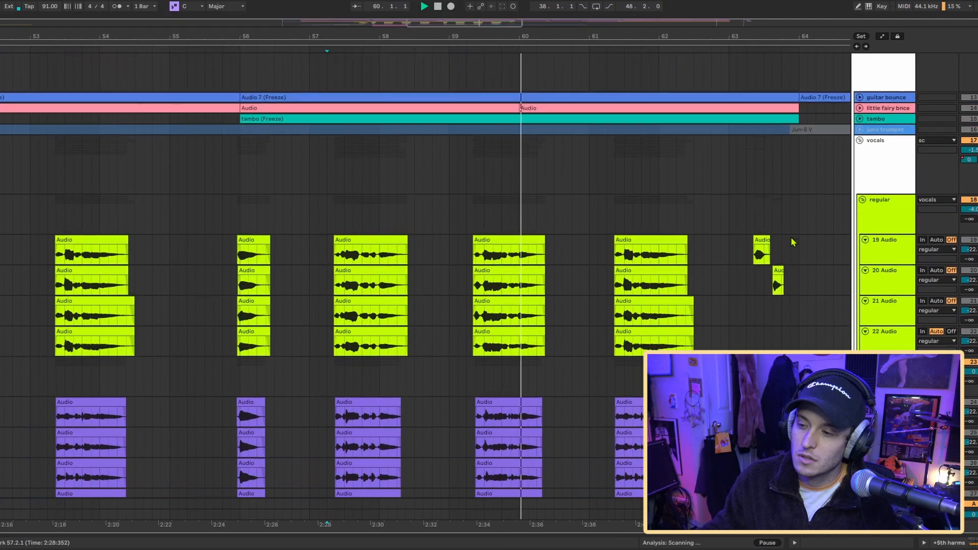
{"action": "scroll", "coordinate": [657, 197], "scroll_direction": "down", "scroll_amount": 6}
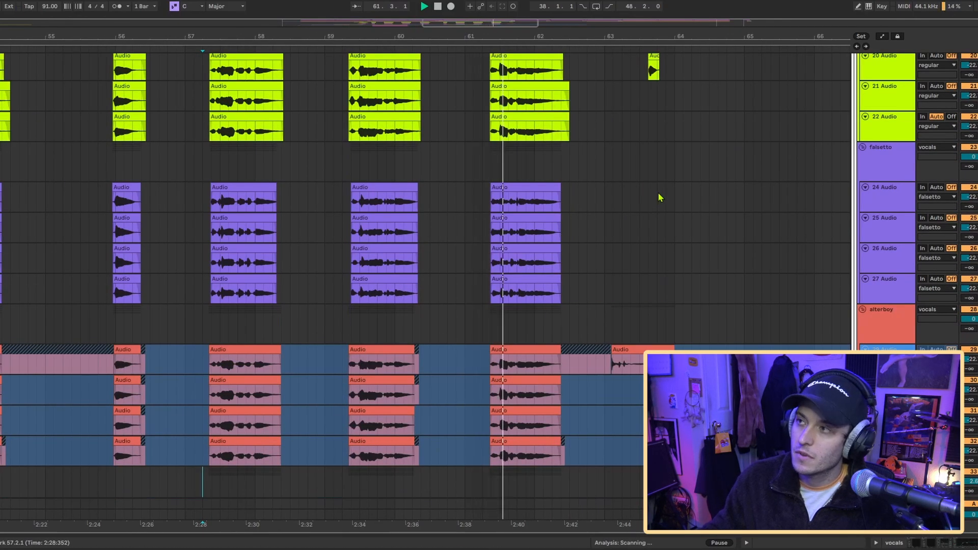
{"action": "scroll", "coordinate": [659, 197], "scroll_direction": "down", "scroll_amount": 3}
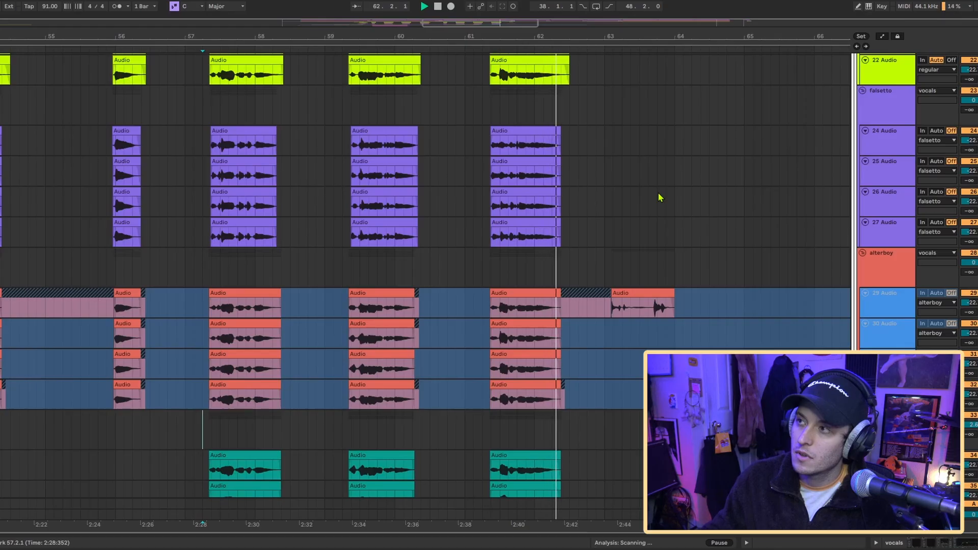
{"action": "scroll", "coordinate": [659, 197], "scroll_direction": "down", "scroll_amount": 2}
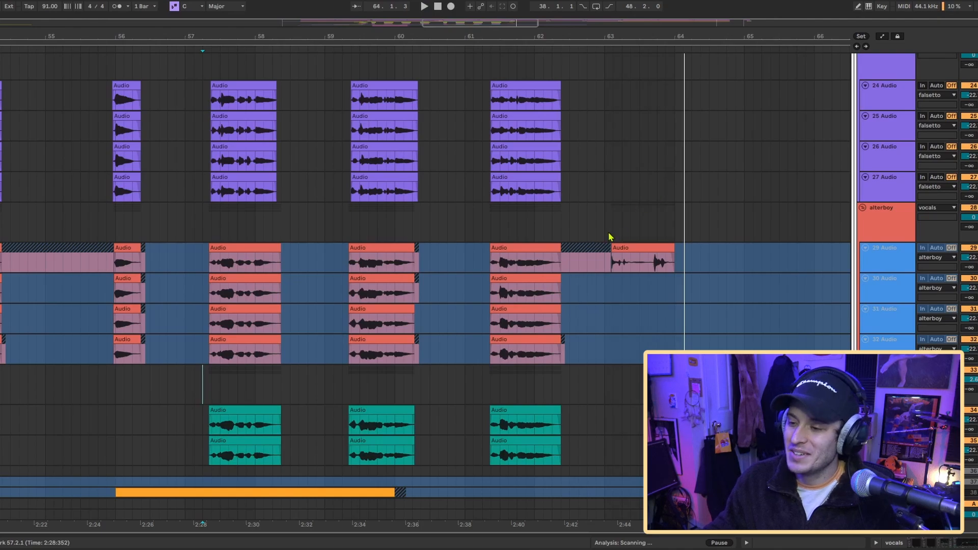
- Show the Galaxy Tape Echo plug-in on the vocals group, with its window moved clear of the vocal clips
{"action": "scroll", "coordinate": [608, 231], "scroll_direction": "up", "scroll_amount": 5}
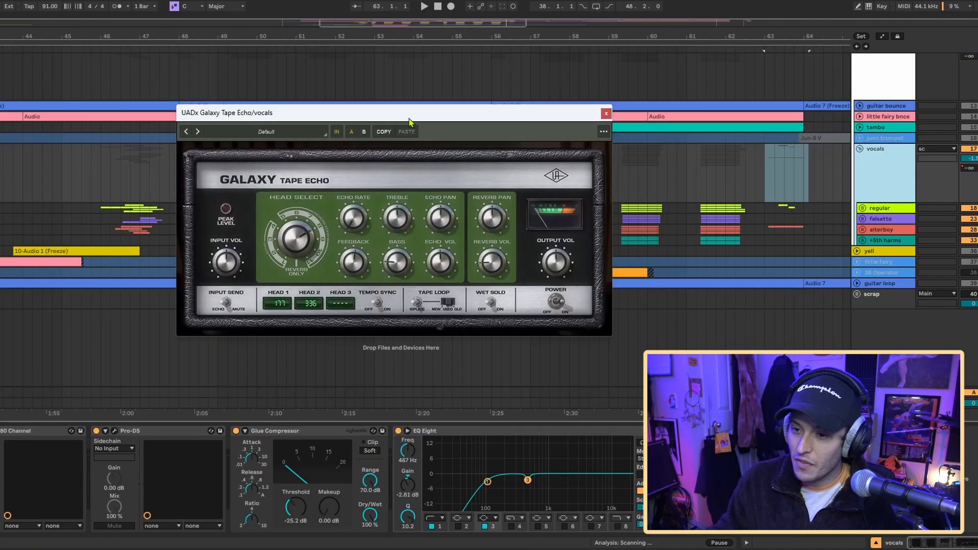
{"action": "left_click_drag", "start_coordinate": [409, 122], "coordinate": [317, 101]}
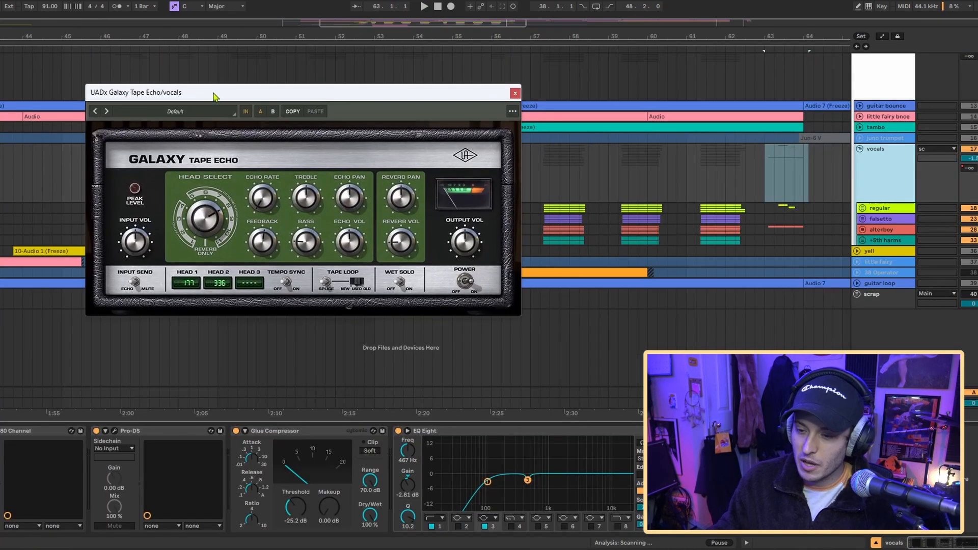
{"action": "left_click_drag", "start_coordinate": [214, 96], "coordinate": [196, 94]}
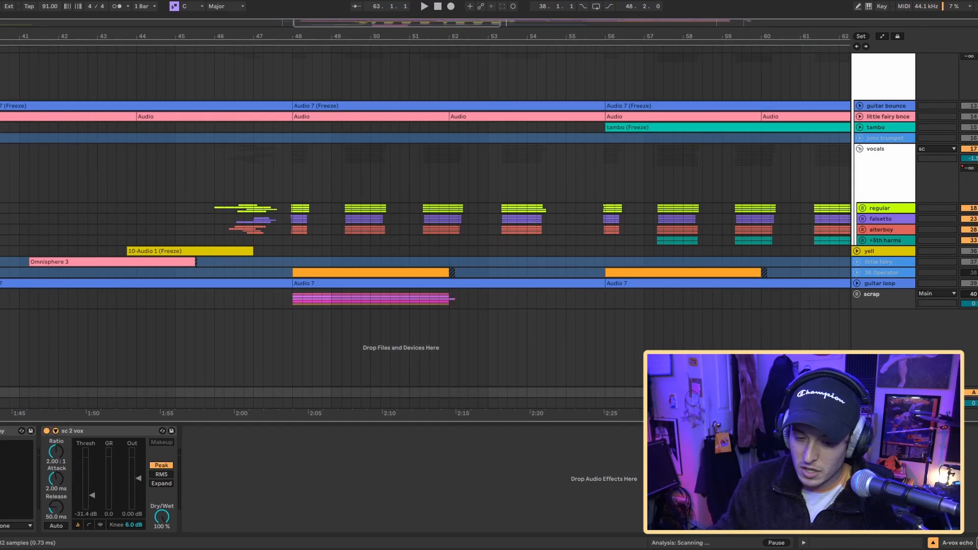
- Show the EchoBoy plug-in on the A-vox echo return and close its window
{"action": "left_click", "coordinate": [1, 431]}
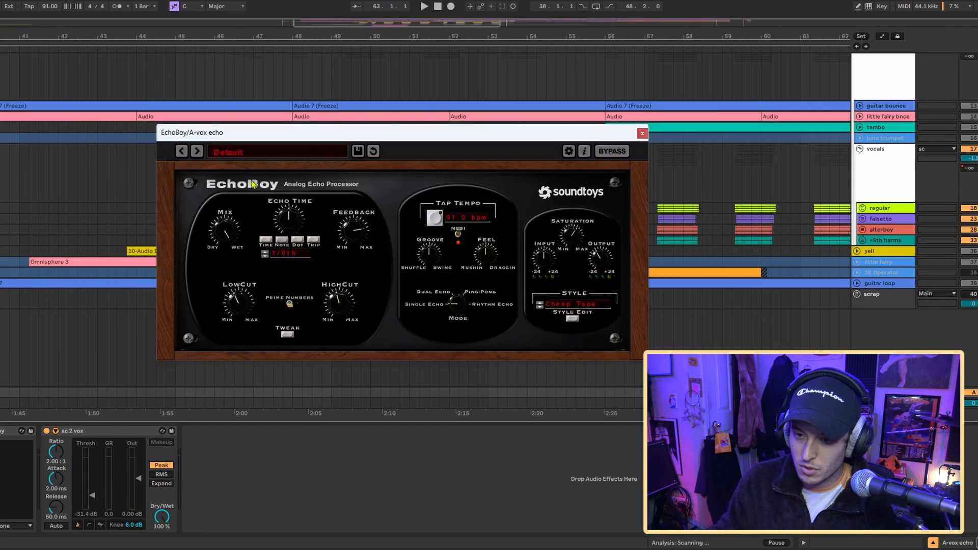
{"action": "left_click_drag", "start_coordinate": [248, 137], "coordinate": [213, 106]}
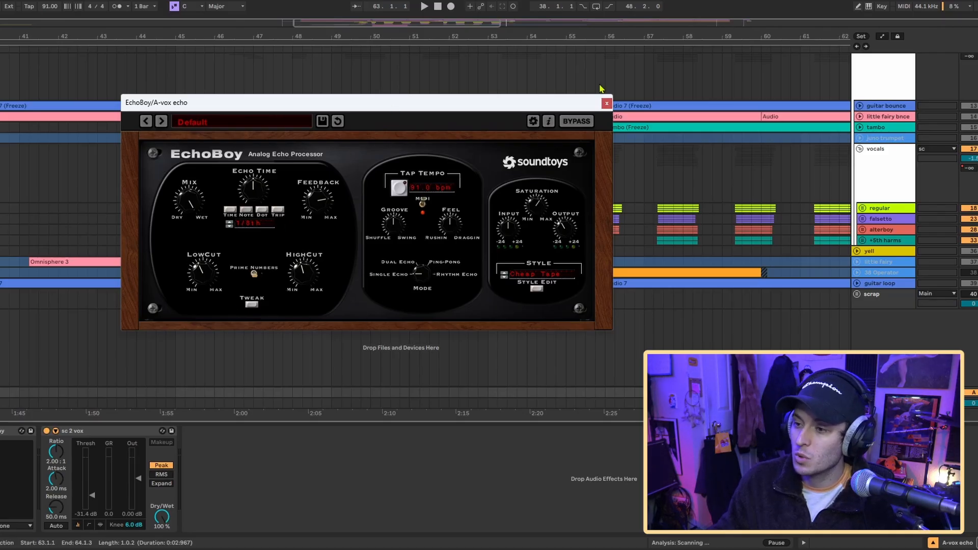
{"action": "left_click", "coordinate": [606, 103]}
{"action": "scroll", "coordinate": [683, 224], "scroll_direction": "left", "scroll_amount": 2}
{"action": "scroll", "coordinate": [683, 224], "scroll_direction": "up", "scroll_amount": 1}
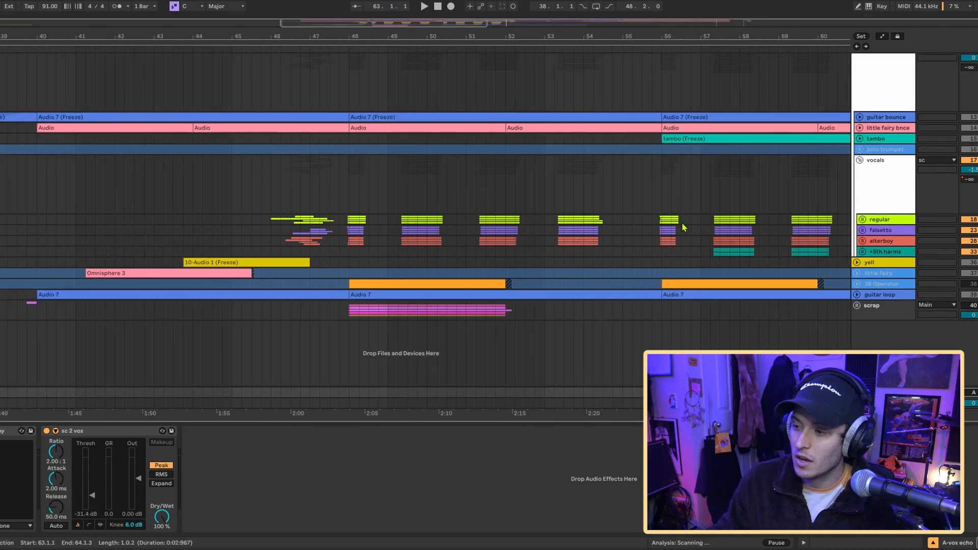
- Bring up the vocals group's Galaxy Tape Echo again and close its window
{"action": "left_click", "coordinate": [888, 187]}
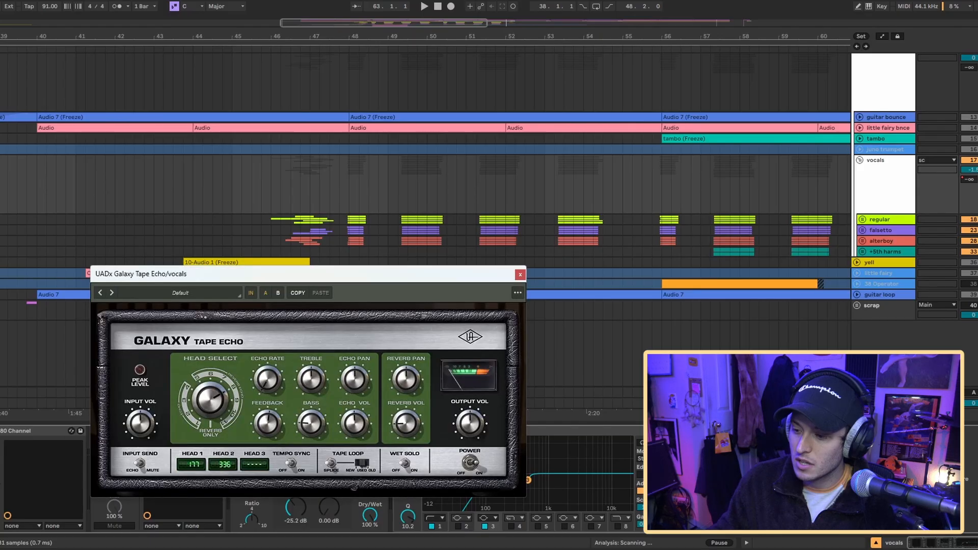
{"action": "left_click_drag", "start_coordinate": [328, 277], "coordinate": [307, 190]}
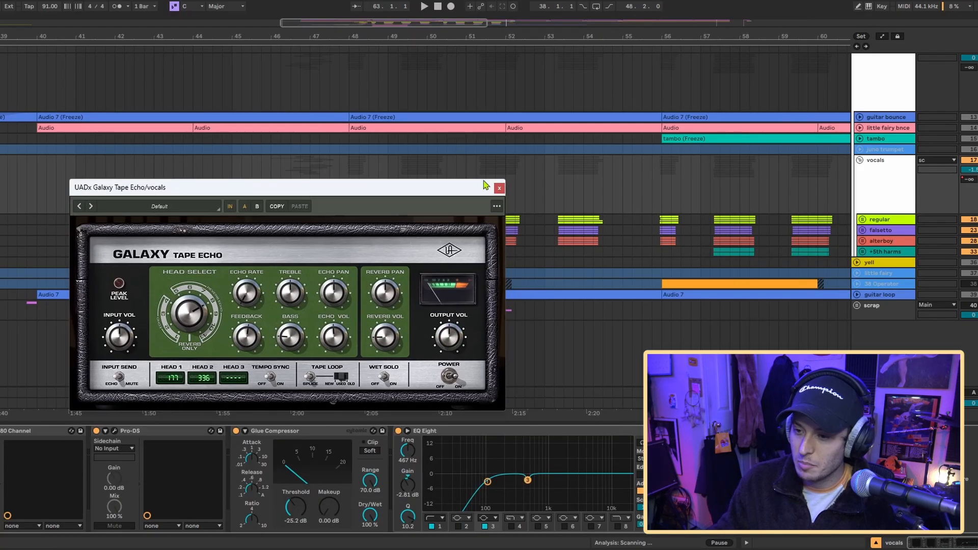
{"action": "left_click", "coordinate": [499, 187]}
- Play the vocals group from just before bar 48
{"action": "scroll", "coordinate": [345, 185], "scroll_direction": "up", "scroll_amount": 4}
{"action": "left_click", "coordinate": [338, 187]}
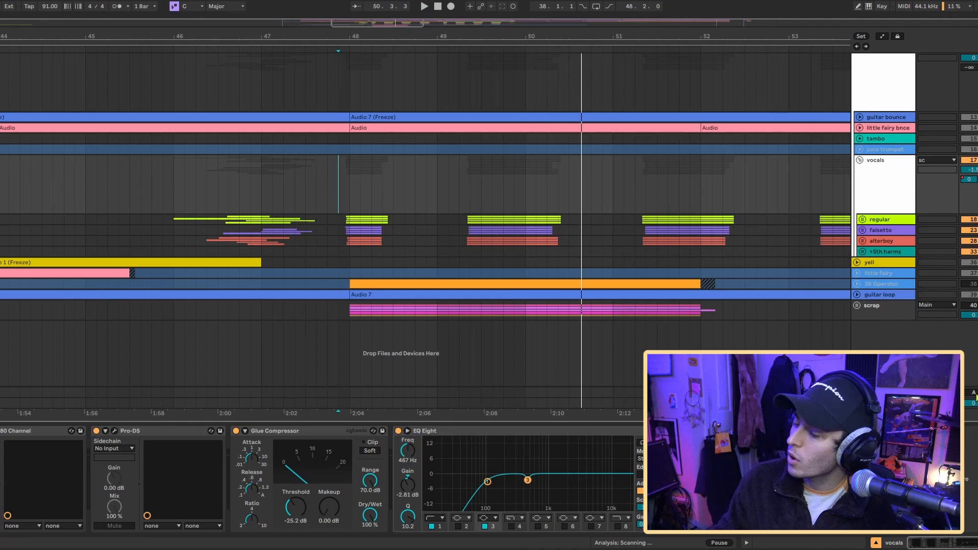
{"action": "key", "text": "space"}
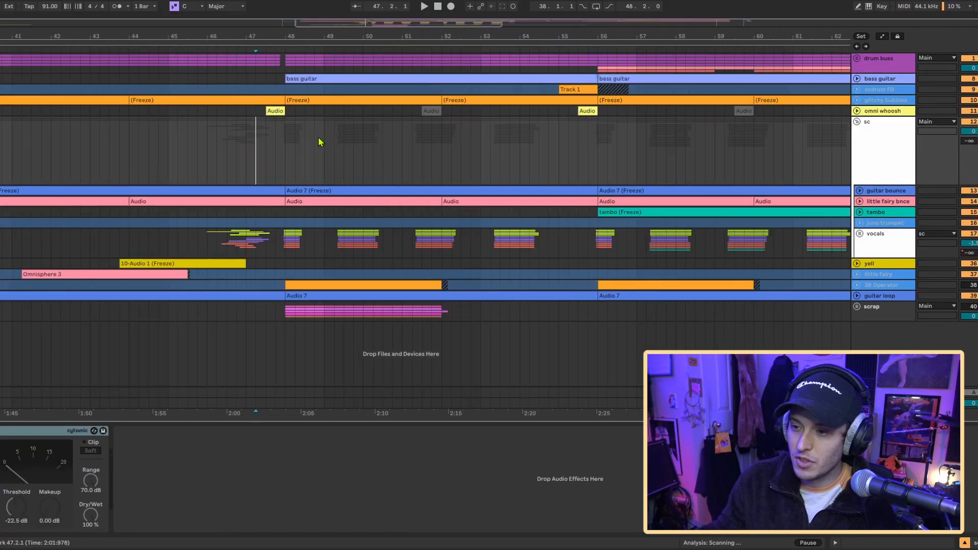
- Collapse the sc group, expand the omni whoosh track and play it from bar 47.2
{"action": "scroll", "coordinate": [319, 142], "scroll_direction": "down", "scroll_amount": 5}
{"action": "scroll", "coordinate": [301, 117], "scroll_direction": "up", "scroll_amount": 5}
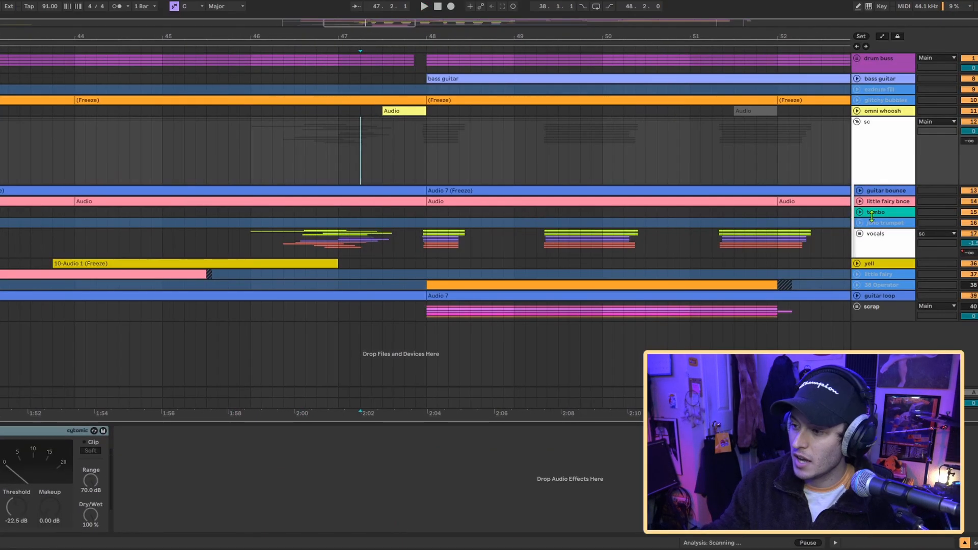
{"action": "left_click", "coordinate": [857, 123]}
{"action": "left_click", "coordinate": [856, 111]}
{"action": "left_click", "coordinate": [882, 132]}
{"action": "scroll", "coordinate": [358, 127], "scroll_direction": "right", "scroll_amount": 1}
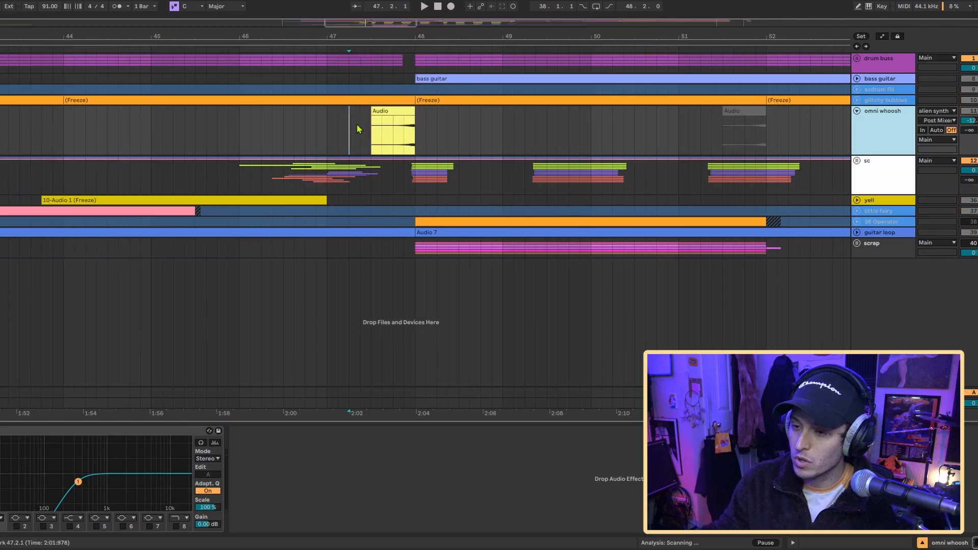
{"action": "key", "text": "space"}
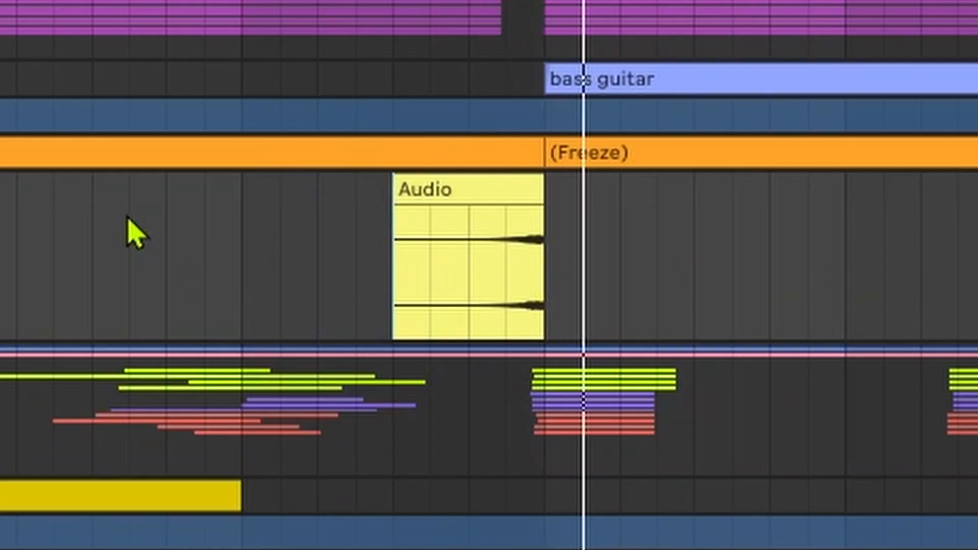
- Play the omni whoosh within the arrangement from bar 46, with the device view hidden
{"action": "scroll", "coordinate": [402, 124], "scroll_direction": "down", "scroll_amount": 4}
{"action": "key", "text": "space"}
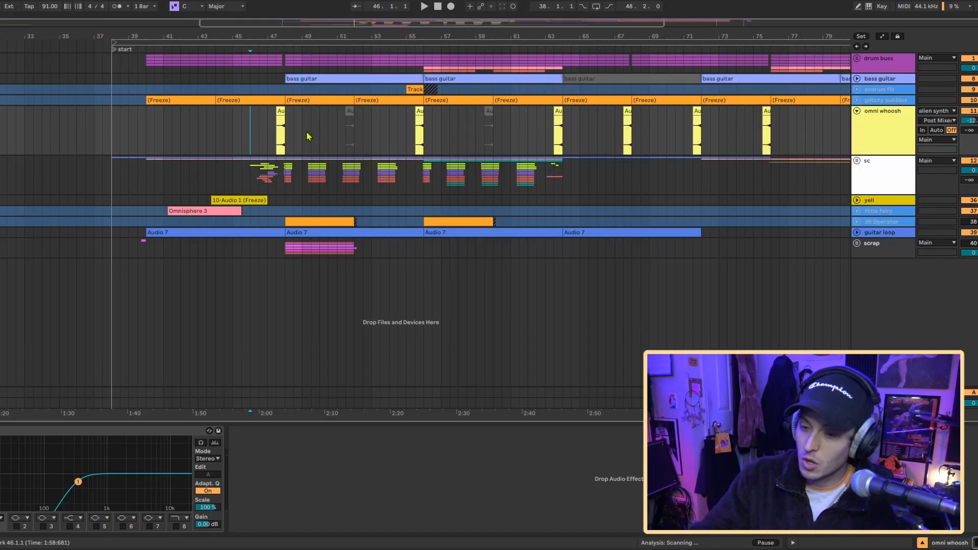
{"action": "key", "text": "ctrl+alt+l"}
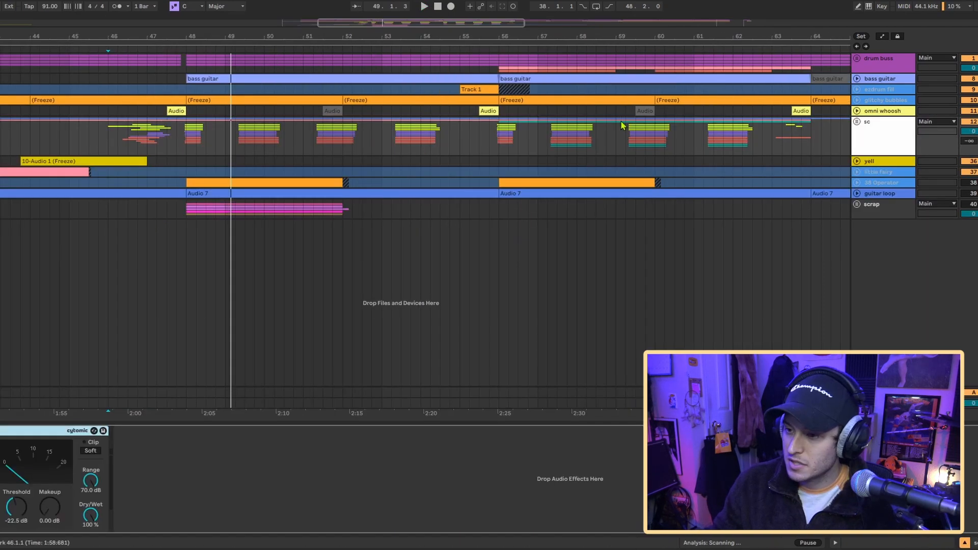
{"action": "scroll", "coordinate": [618, 122], "scroll_direction": "right", "scroll_amount": 1}
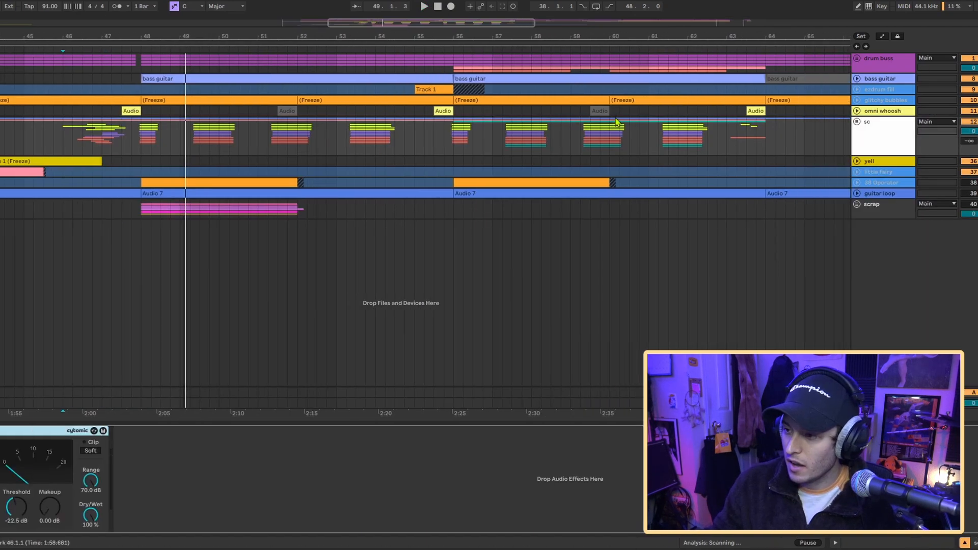
- Expand the sc group and its tambo track, and play the tambo part from bar 56
{"action": "left_click", "coordinate": [461, 152]}
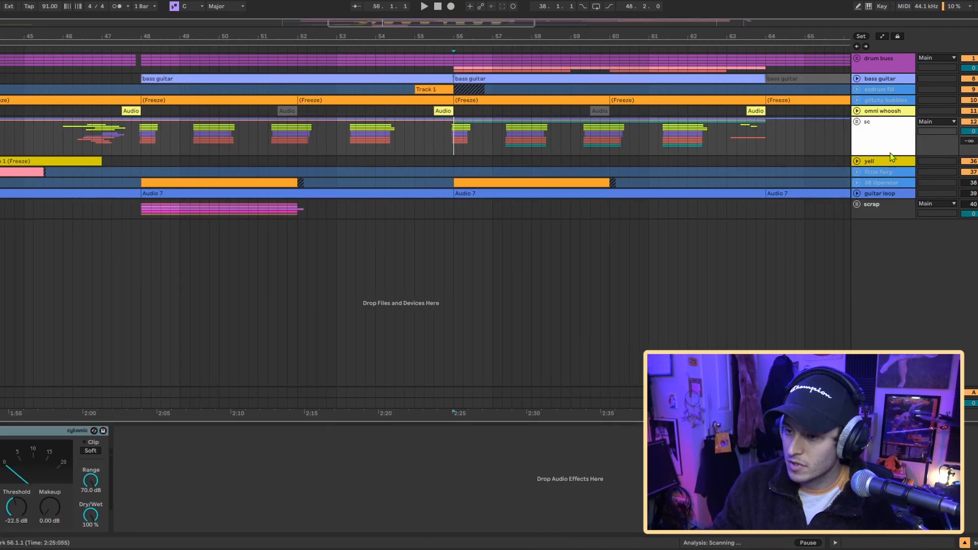
{"action": "left_click", "coordinate": [857, 122]}
{"action": "left_click", "coordinate": [860, 212]}
{"action": "left_click", "coordinate": [878, 234]}
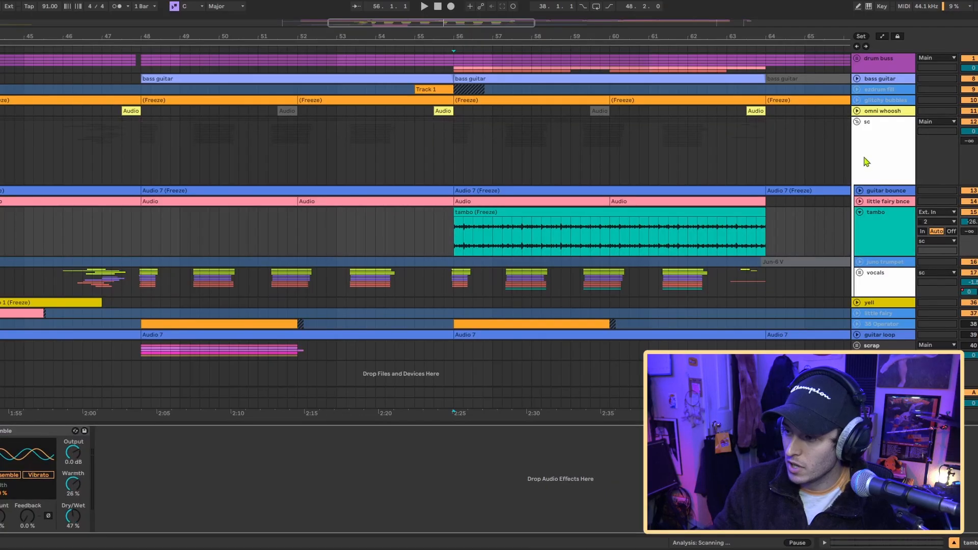
{"action": "key", "text": "space"}
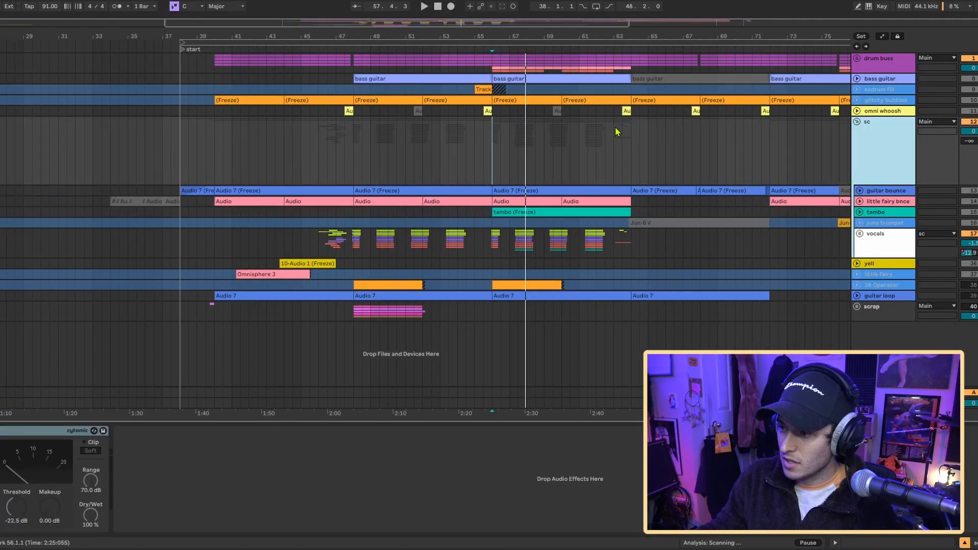
- Select the vocals, tambo, little fairy bnce and sc tracks in turn to view their effects, ending on the sc group's Glue Compressor
{"action": "scroll", "coordinate": [616, 131], "scroll_direction": "right", "scroll_amount": 2}
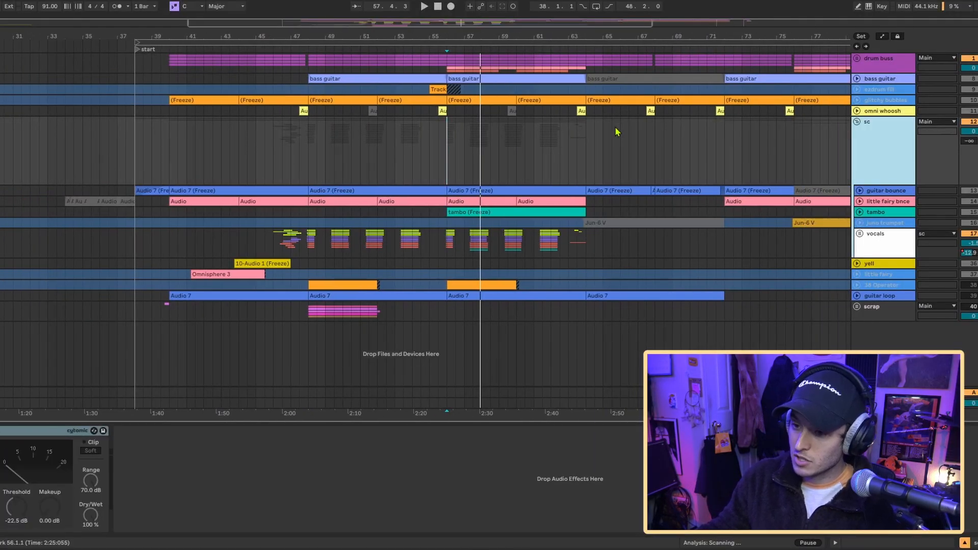
{"action": "scroll", "coordinate": [616, 132], "scroll_direction": "right", "scroll_amount": 2}
{"action": "left_click", "coordinate": [882, 247]}
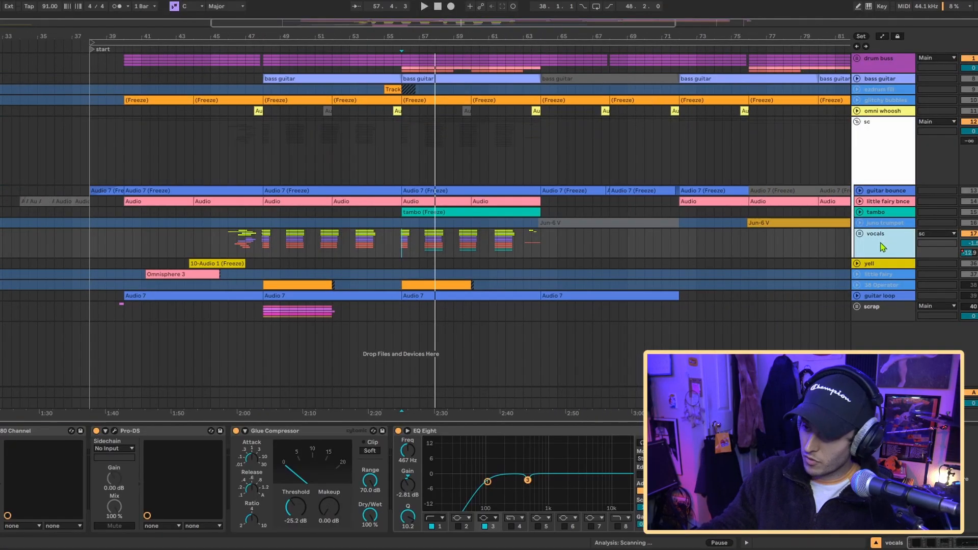
{"action": "left_click", "coordinate": [877, 212]}
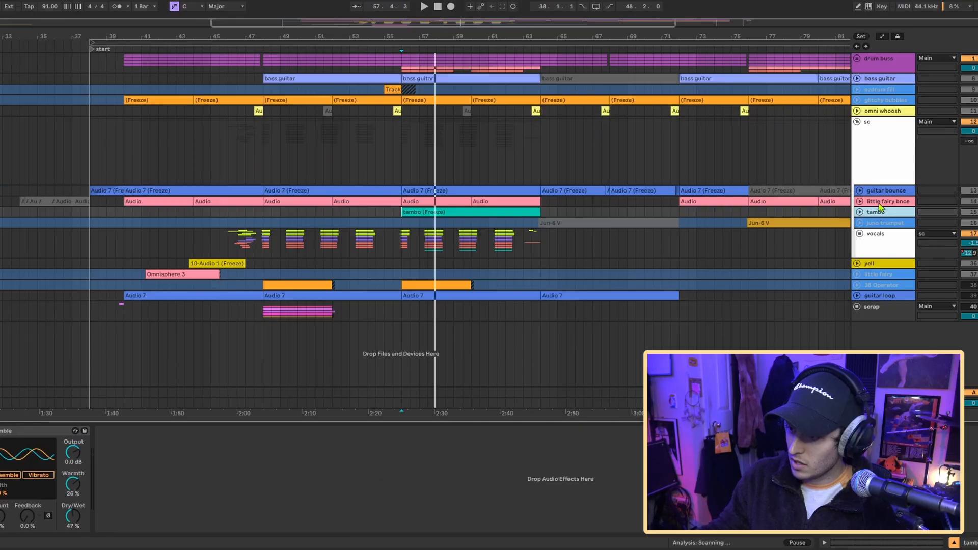
{"action": "left_click", "coordinate": [880, 203]}
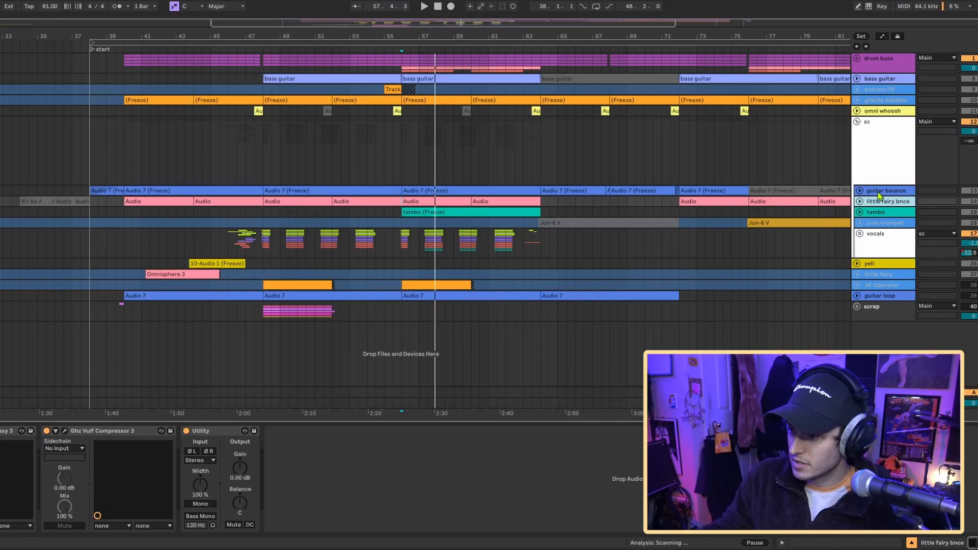
{"action": "left_click", "coordinate": [880, 145]}
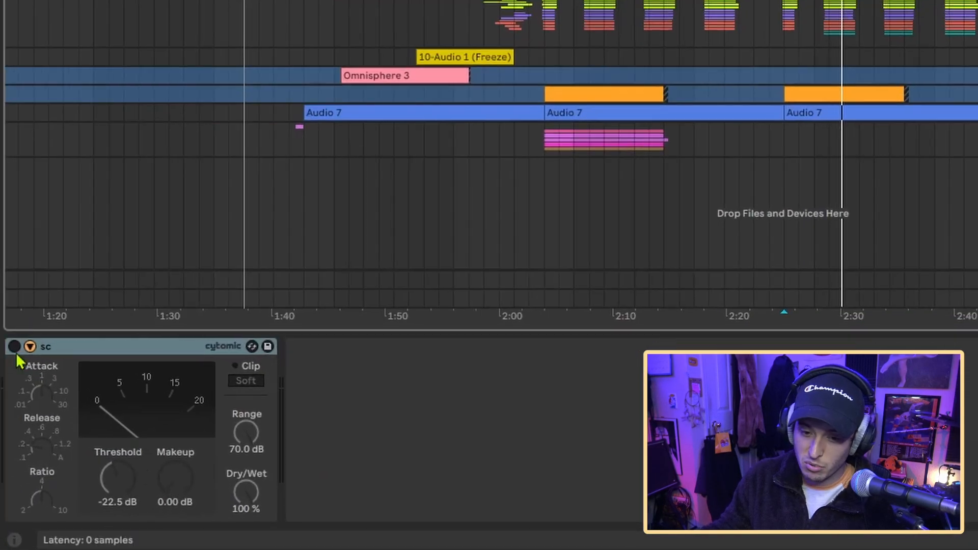
{"action": "left_click", "coordinate": [14, 346]}
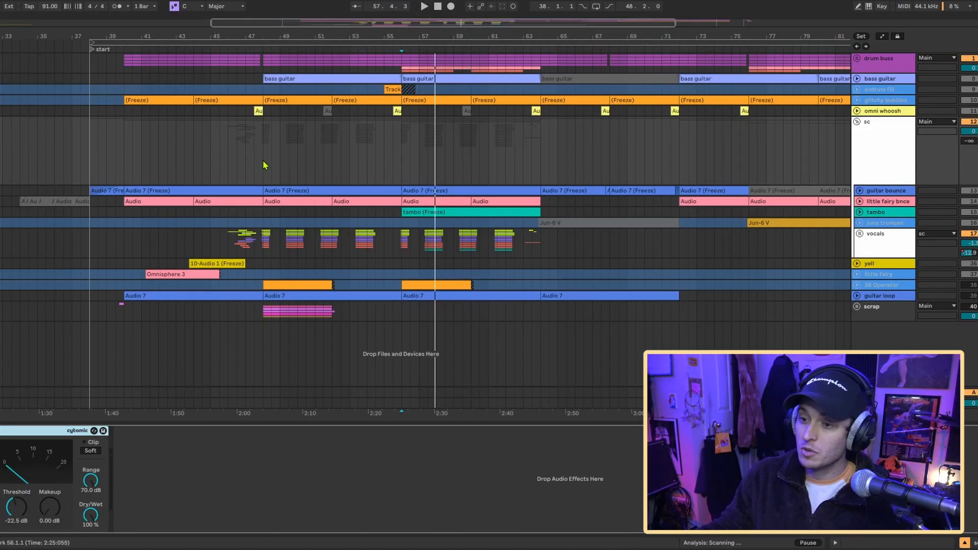
- Step through the tracks in the sc group, from guitar bounce through little fairy bnce, tambo and juno trumpet to vocals
{"action": "left_click", "coordinate": [877, 190]}
{"action": "left_click", "coordinate": [875, 202]}
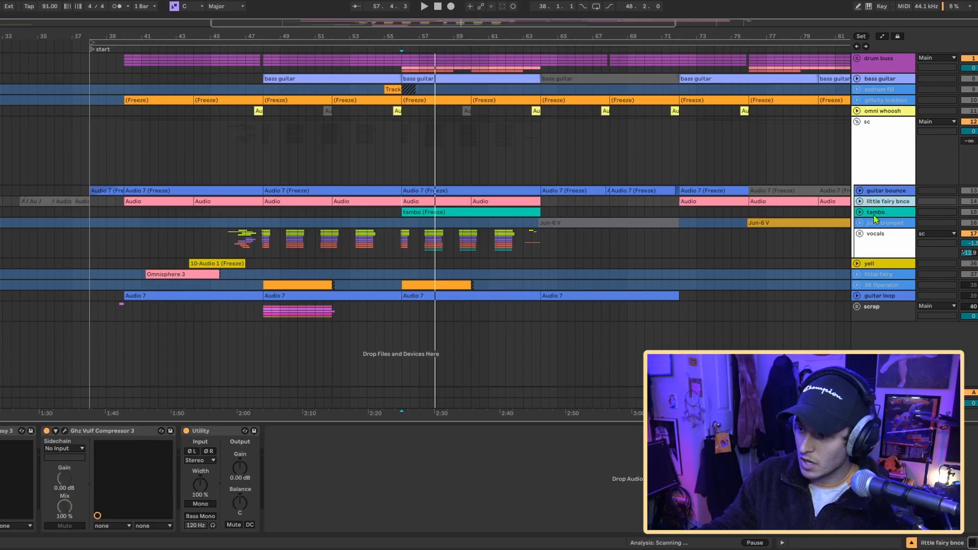
{"action": "left_click", "coordinate": [874, 214], "text": "shift"}
{"action": "left_click", "coordinate": [873, 223], "text": "shift"}
{"action": "left_click", "coordinate": [873, 247], "text": "shift"}
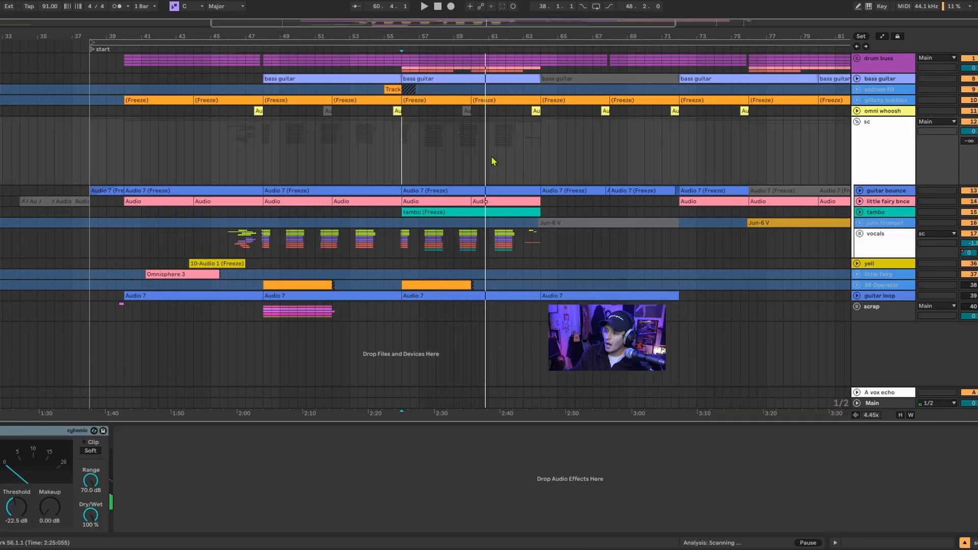
- Collapse the sc group and expand the drum buss group with its ride cymbal and ride crash tracks
{"action": "left_click", "coordinate": [856, 122]}
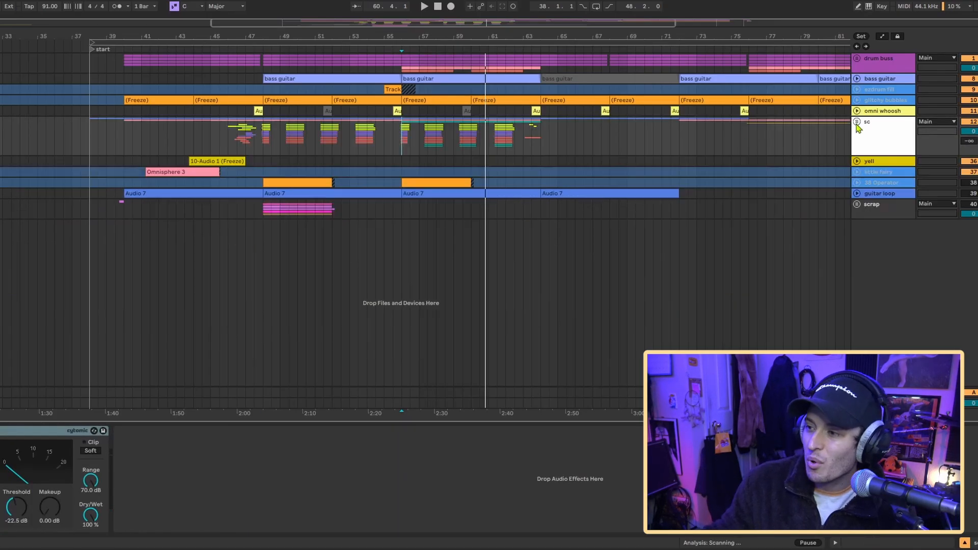
{"action": "left_click", "coordinate": [857, 58]}
{"action": "left_click", "coordinate": [859, 141]}
{"action": "left_click", "coordinate": [859, 182]}
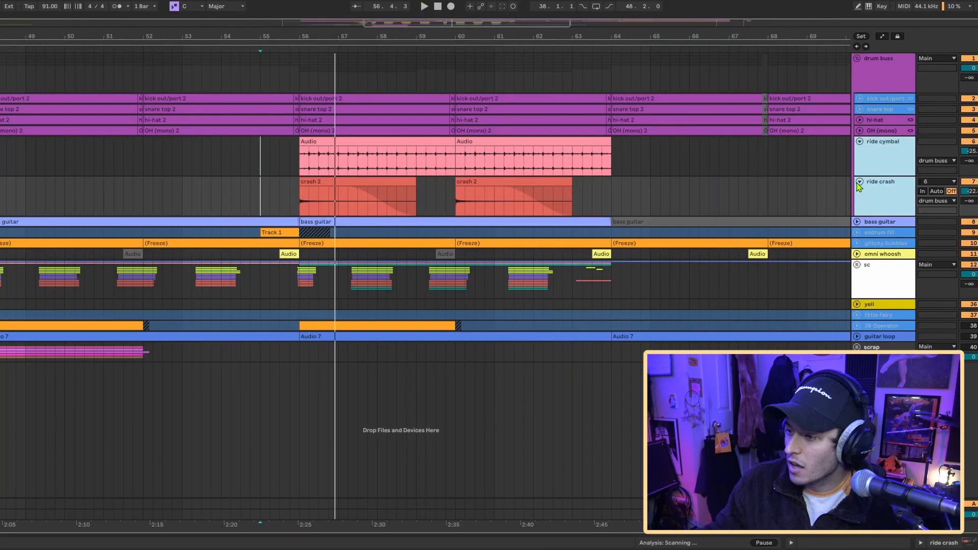
- Collapse the ride cymbal and ride crash tracks, expand the ezdrum fill track and play its fill from bar 55
{"action": "left_click", "coordinate": [859, 181]}
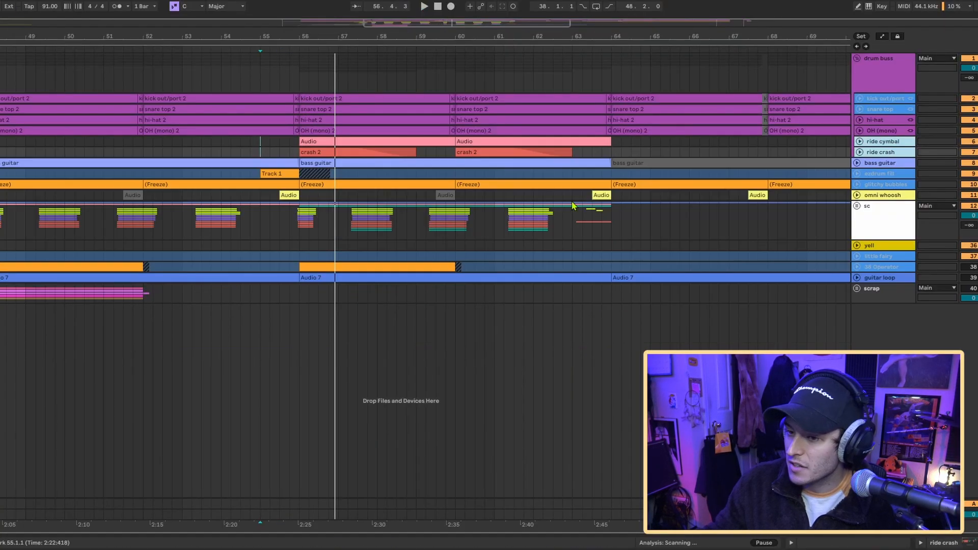
{"action": "left_click", "coordinate": [857, 175]}
{"action": "scroll", "coordinate": [328, 204], "scroll_direction": "left", "scroll_amount": 4}
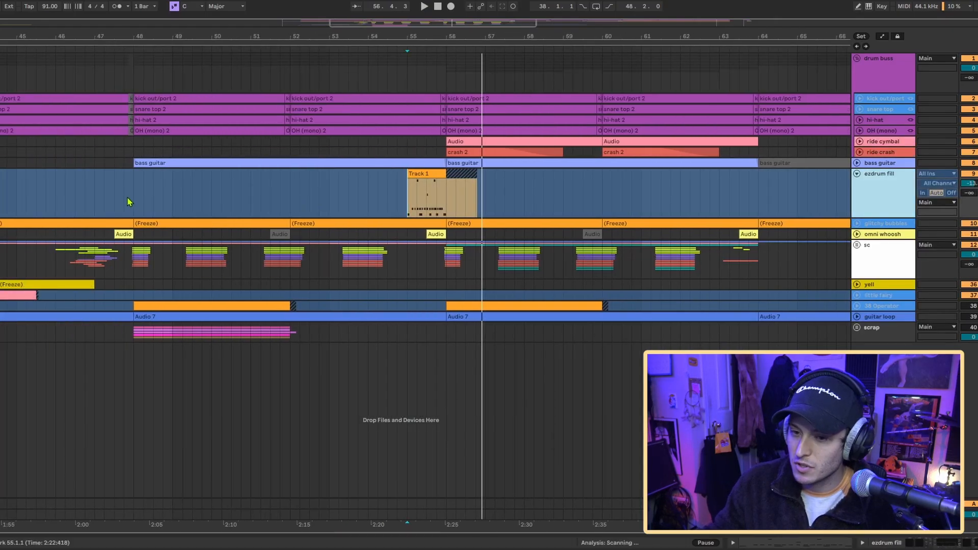
{"action": "left_click_drag", "start_coordinate": [134, 202], "coordinate": [447, 176]}
{"action": "left_click", "coordinate": [425, 203]}
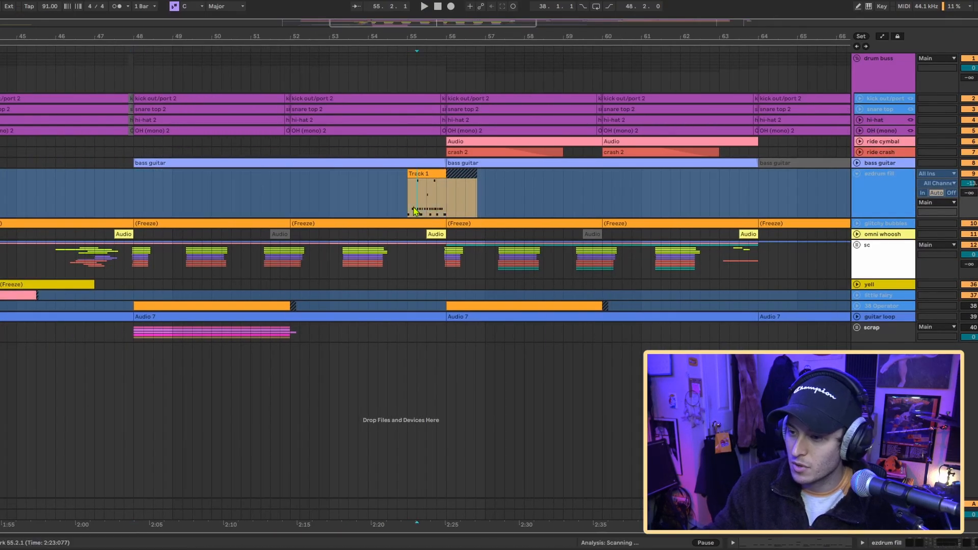
{"action": "key", "text": "space"}
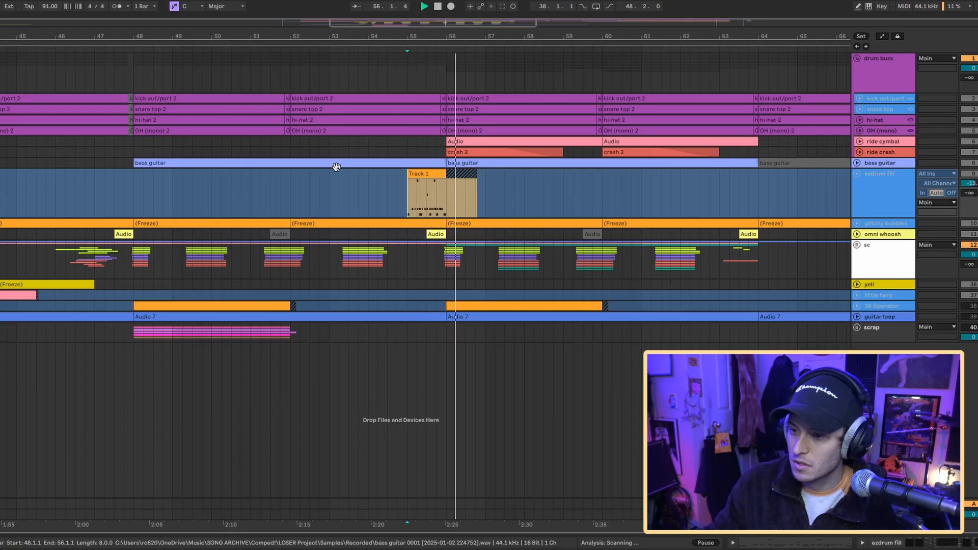
- Unfreeze the ezdrum fill track to view its EZdrummer 3 mixer and its kHs Frequency Shifter
{"action": "left_click", "coordinate": [875, 201]}
{"action": "key", "text": "space"}
{"action": "key", "text": "ctrl+alt+shift+f"}
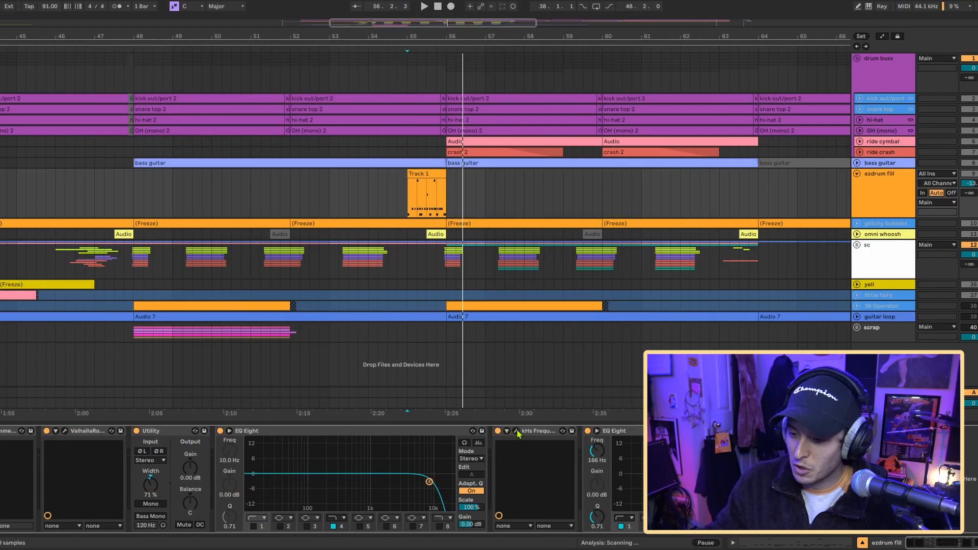
{"action": "left_click", "coordinate": [516, 431]}
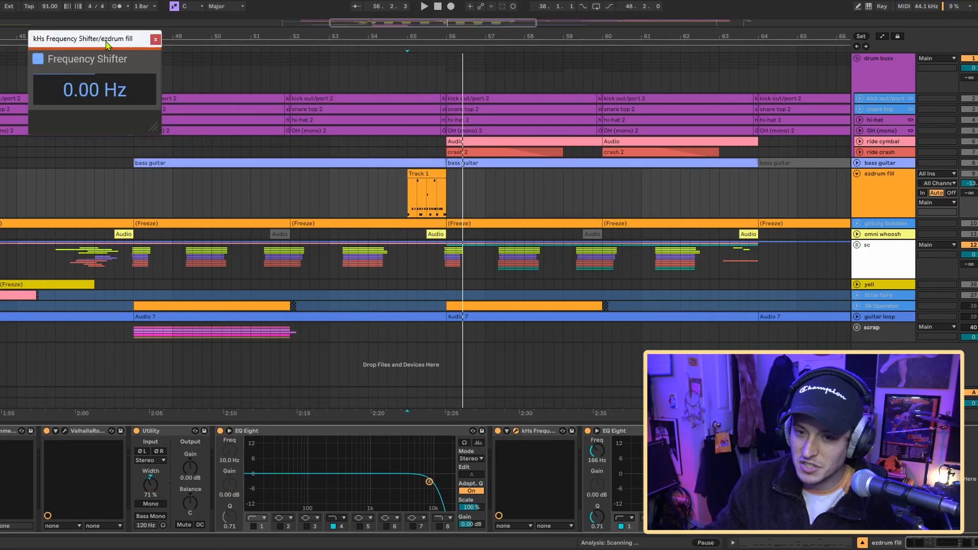
{"action": "left_click_drag", "start_coordinate": [107, 43], "coordinate": [124, 101]}
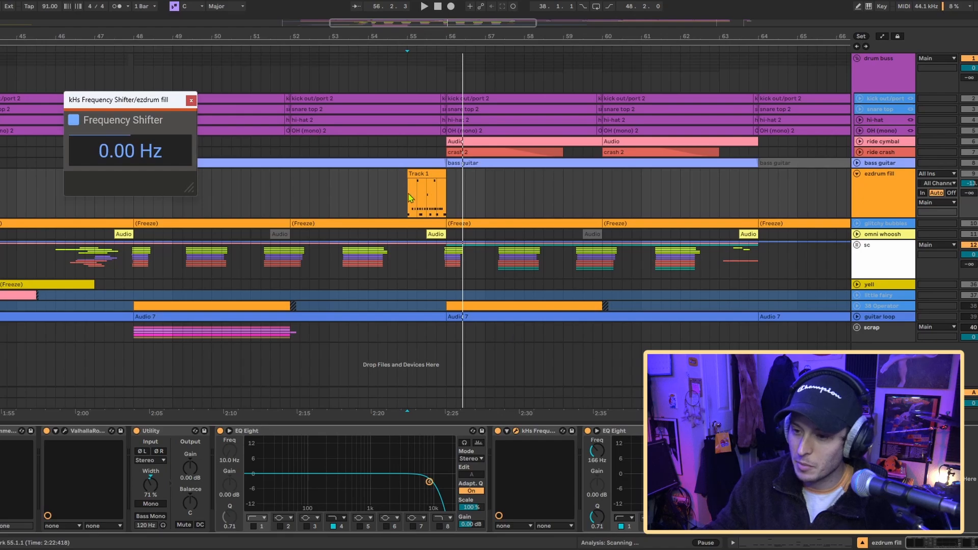
- Play the ezdrum fill from bar 55 with its Frequency Shifter open, freeze the track again and collapse it
{"action": "left_click", "coordinate": [410, 197]}
{"action": "key", "text": "space"}
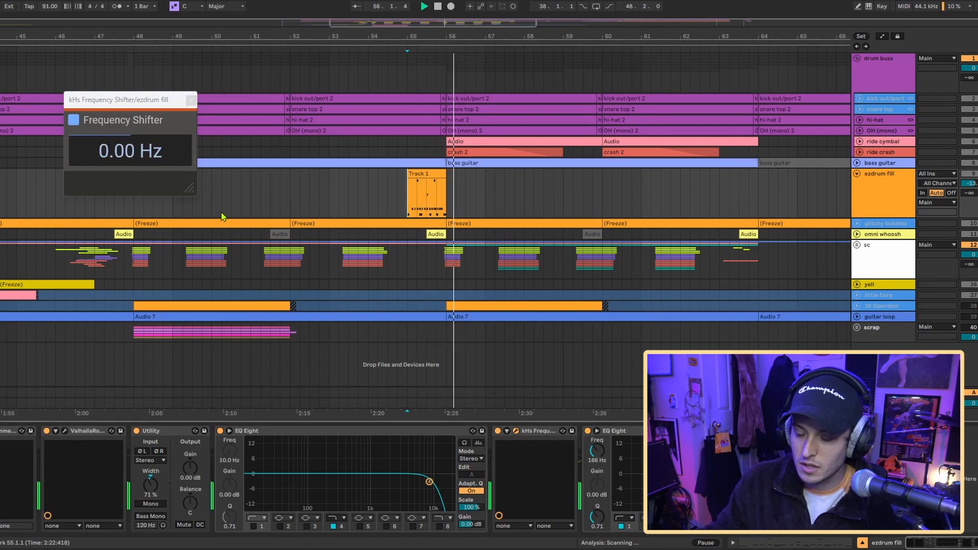
{"action": "key", "text": "space"}
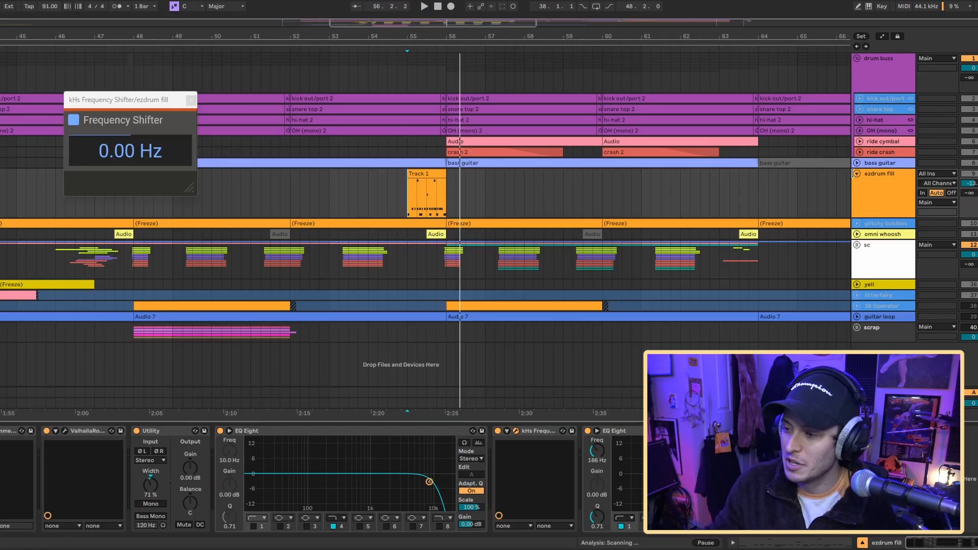
{"action": "left_click", "coordinate": [857, 173]}
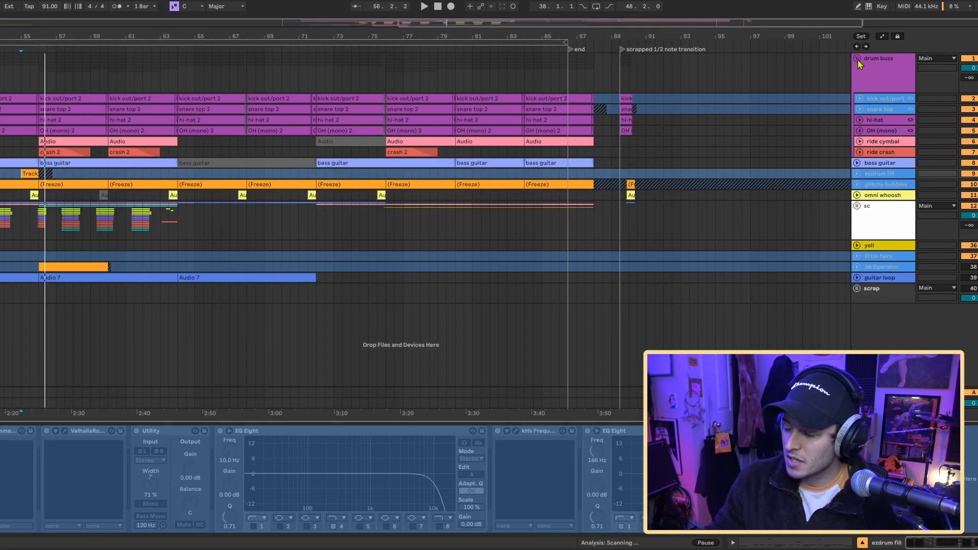
- Collapse the drum buss group and expand the sc group and its juno trumpet track
{"action": "left_click", "coordinate": [856, 59]}
{"action": "left_click", "coordinate": [856, 121]}
{"action": "scroll", "coordinate": [458, 204], "scroll_direction": "left", "scroll_amount": 5}
{"action": "left_click", "coordinate": [481, 132]}
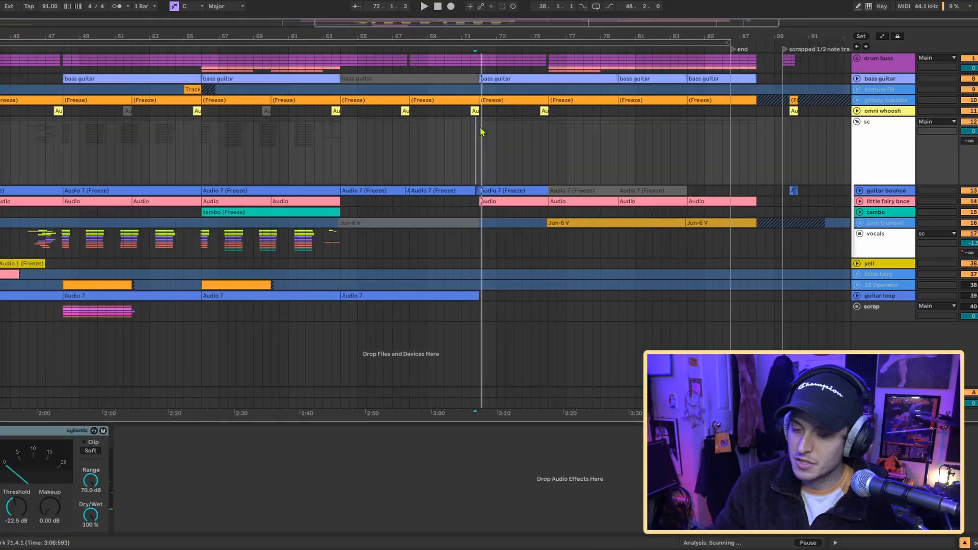
{"action": "scroll", "coordinate": [481, 131], "scroll_direction": "right", "scroll_amount": 3}
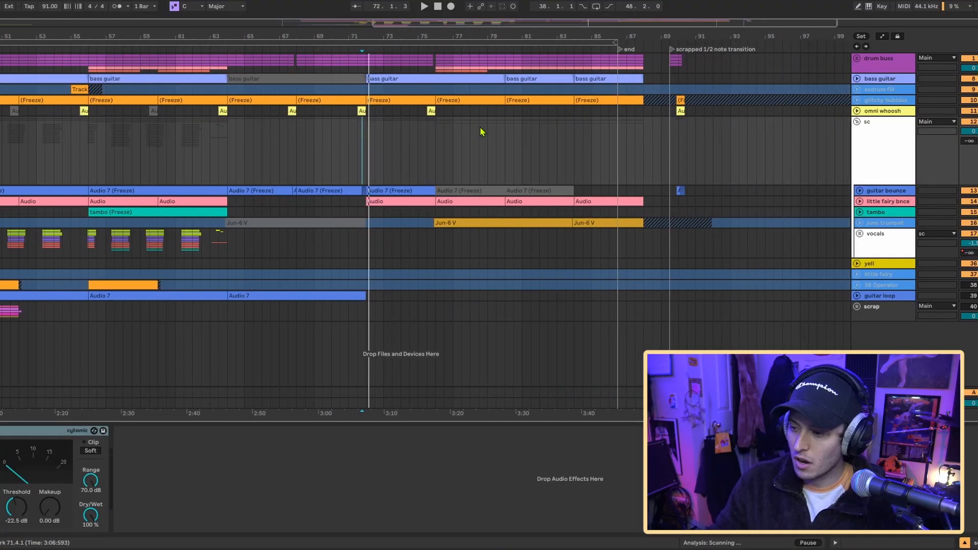
{"action": "left_click", "coordinate": [860, 224]}
- Play the juno trumpet part from just before bar 76
{"action": "scroll", "coordinate": [411, 240], "scroll_direction": "right", "scroll_amount": 1}
{"action": "left_click", "coordinate": [403, 242]}
{"action": "scroll", "coordinate": [402, 243], "scroll_direction": "up", "scroll_amount": 5}
{"action": "scroll", "coordinate": [402, 243], "scroll_direction": "down", "scroll_amount": 3}
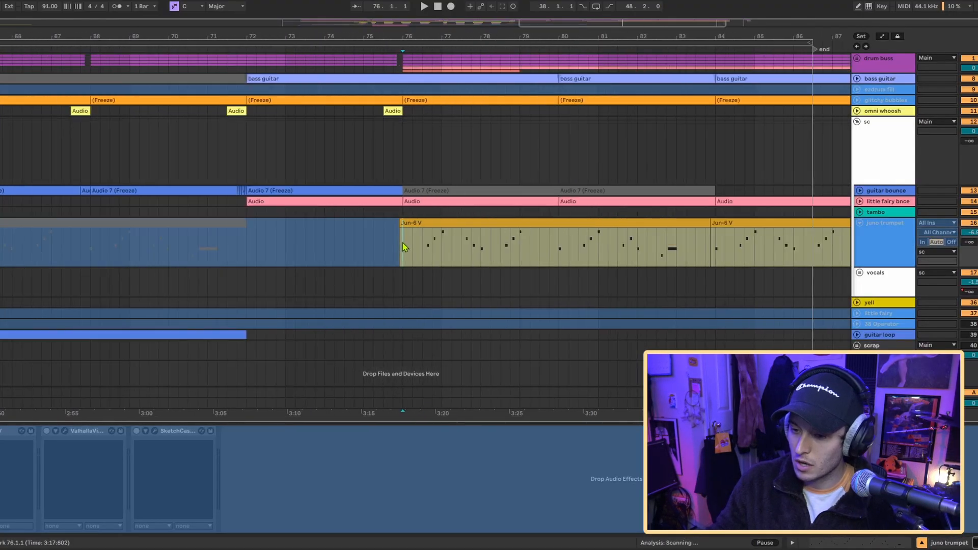
{"action": "scroll", "coordinate": [402, 243], "scroll_direction": "up", "scroll_amount": 5}
{"action": "left_click", "coordinate": [388, 247]}
{"action": "scroll", "coordinate": [395, 239], "scroll_direction": "down", "scroll_amount": 5}
{"action": "scroll", "coordinate": [408, 232], "scroll_direction": "left", "scroll_amount": 3}
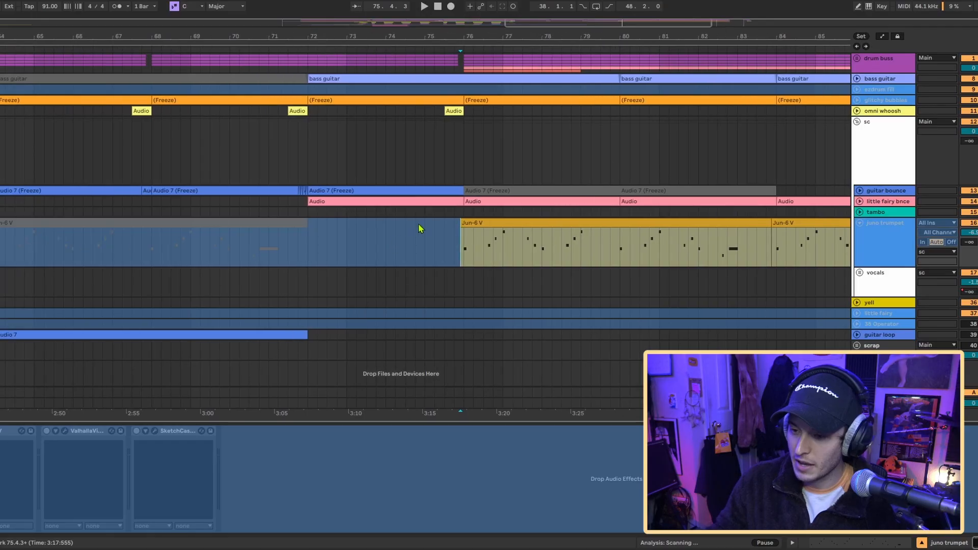
{"action": "scroll", "coordinate": [419, 228], "scroll_direction": "down", "scroll_amount": 3}
{"action": "scroll", "coordinate": [432, 237], "scroll_direction": "up", "scroll_amount": 5}
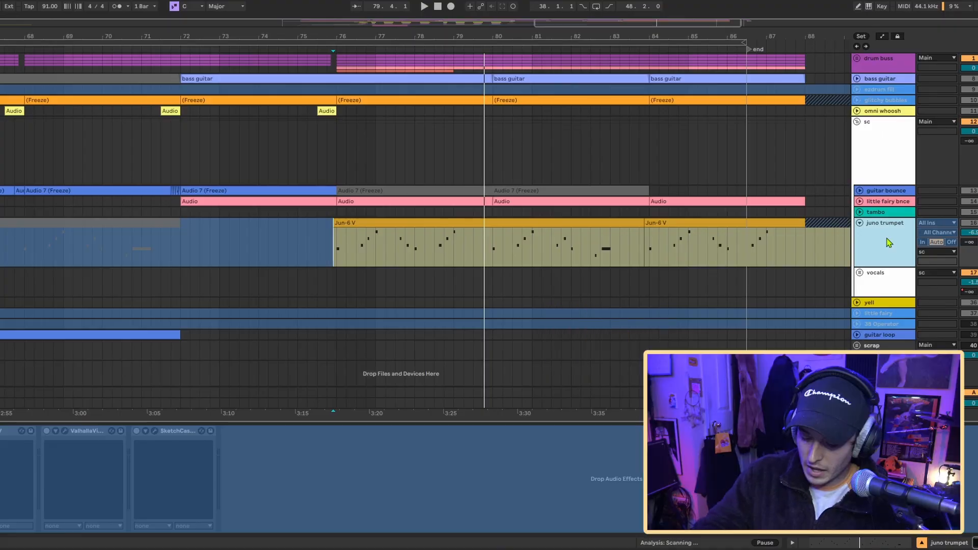
- Unfreeze the juno trumpet track and view its Jun-6 V synth settings
{"action": "key", "text": "ctrl+alt+shift+f"}
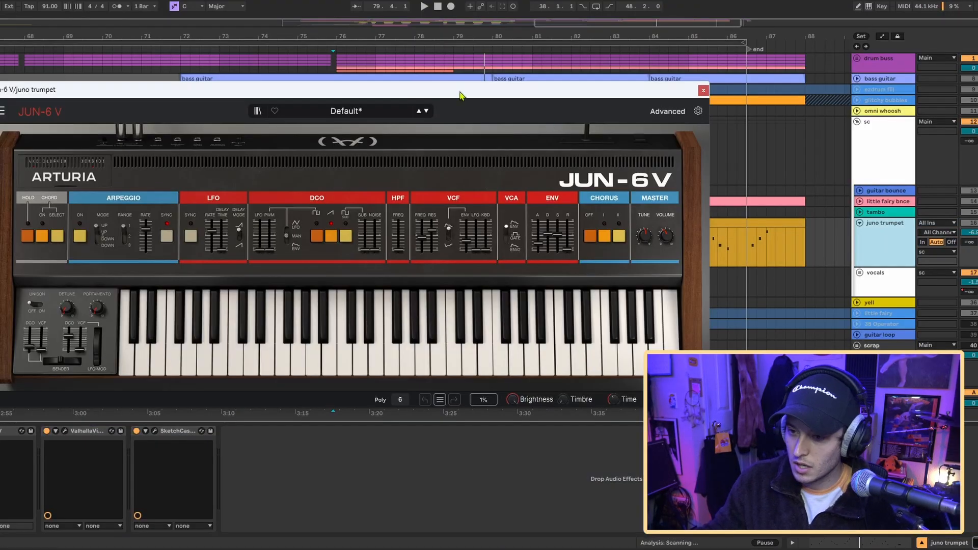
{"action": "left_click_drag", "start_coordinate": [448, 86], "coordinate": [488, 83]}
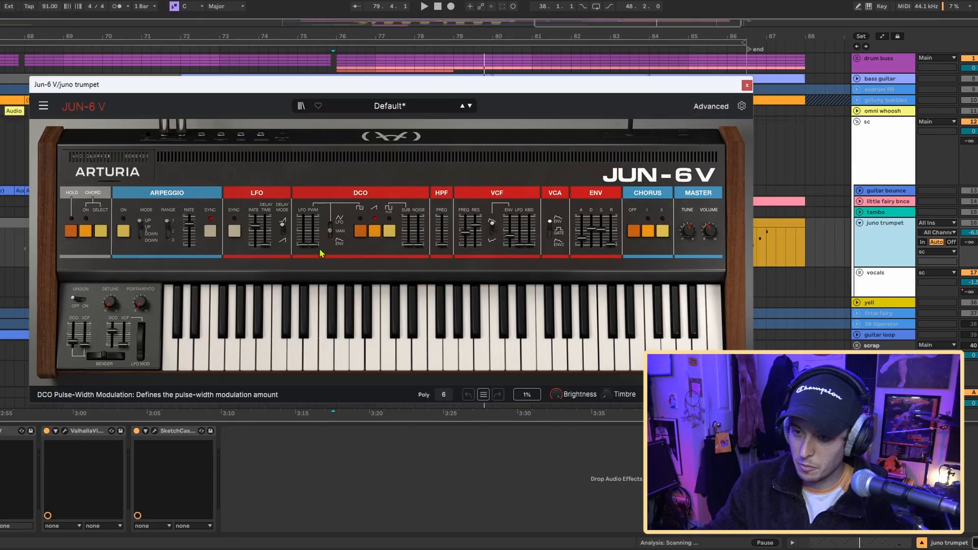
{"action": "left_click", "coordinate": [746, 85]}
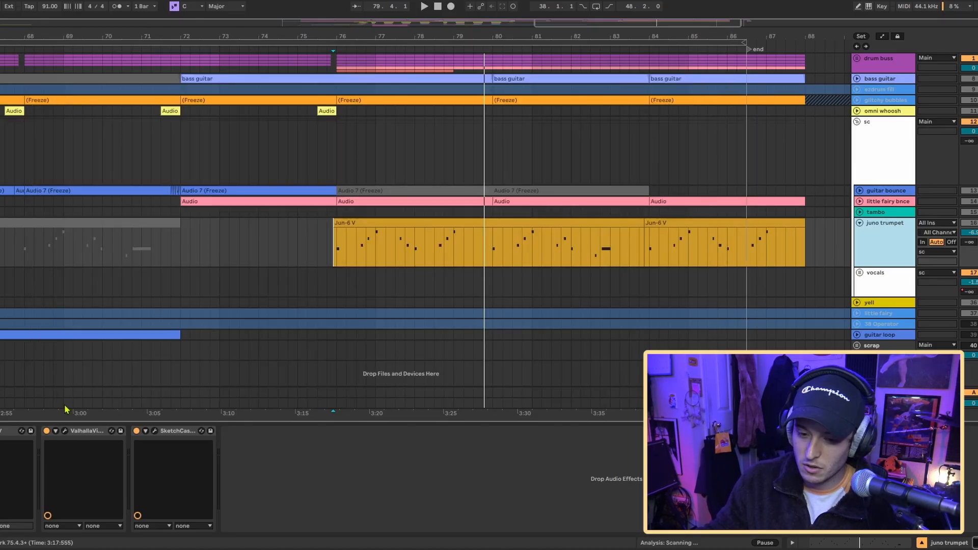
- View the juno trumpet's ValhallaVintageVerb and SketchCassette settings, closing each plugin window
{"action": "left_click", "coordinate": [64, 431]}
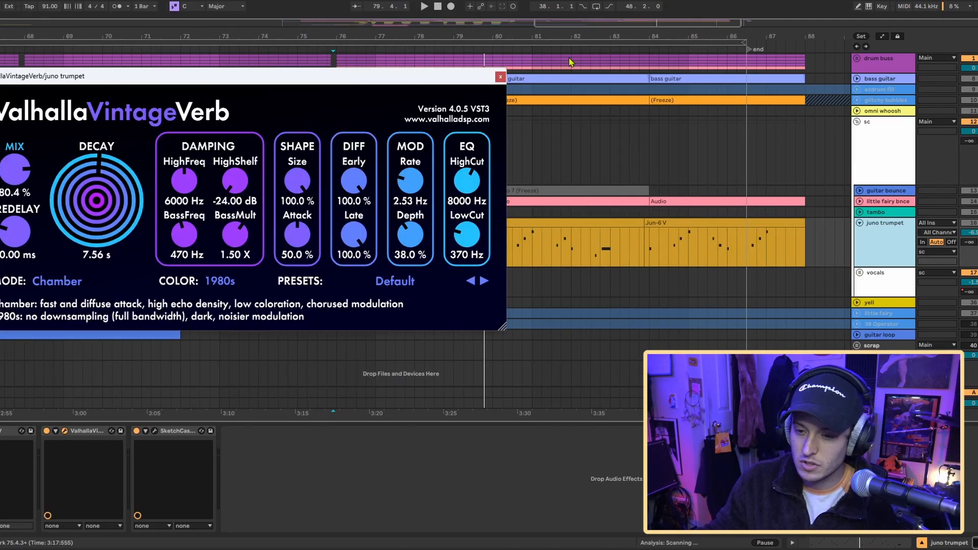
{"action": "left_click", "coordinate": [501, 76]}
{"action": "left_click", "coordinate": [154, 432]}
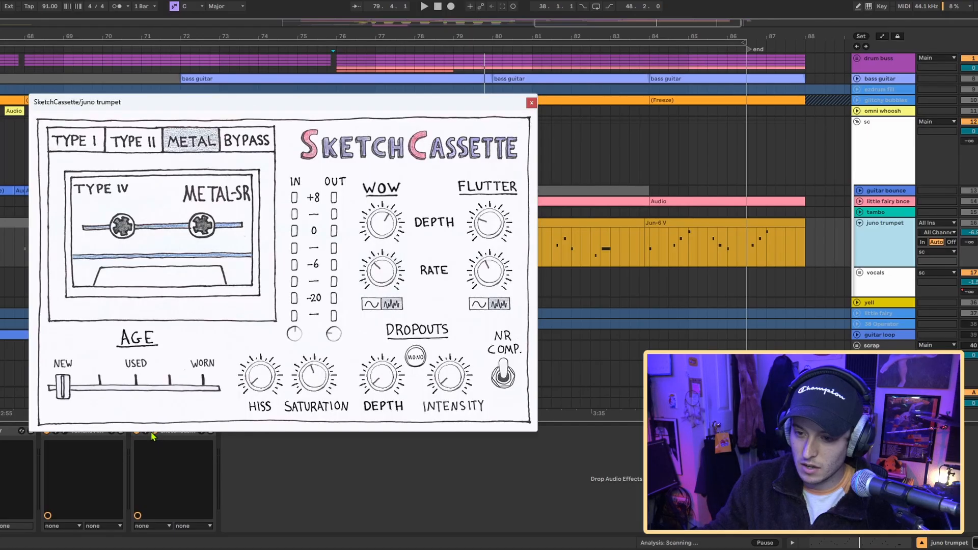
{"action": "left_click_drag", "start_coordinate": [207, 103], "coordinate": [198, 72]}
{"action": "left_click", "coordinate": [522, 73]}
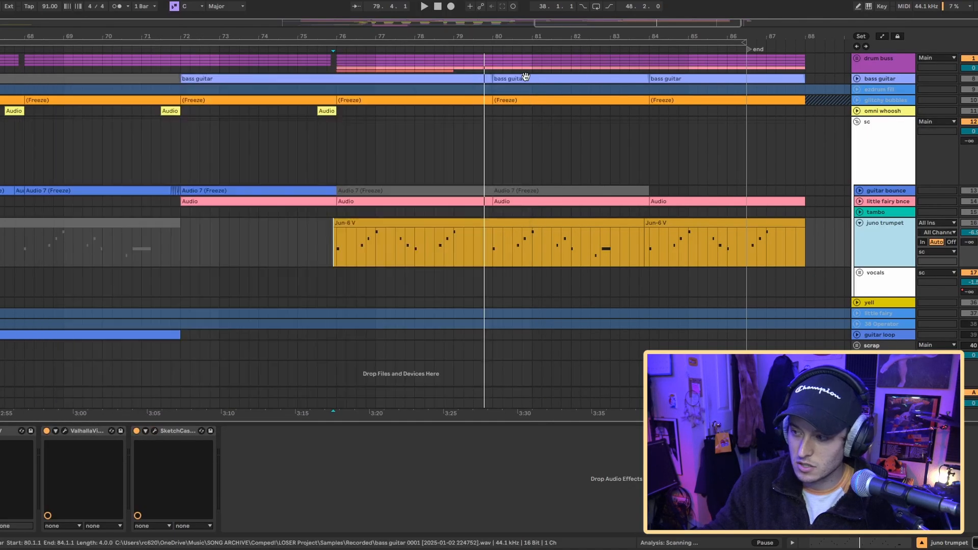
- Select the juno trumpet's ValhallaVintageVerb and SketchCassette effects and play the part from just before bar 76
{"action": "left_click", "coordinate": [100, 433]}
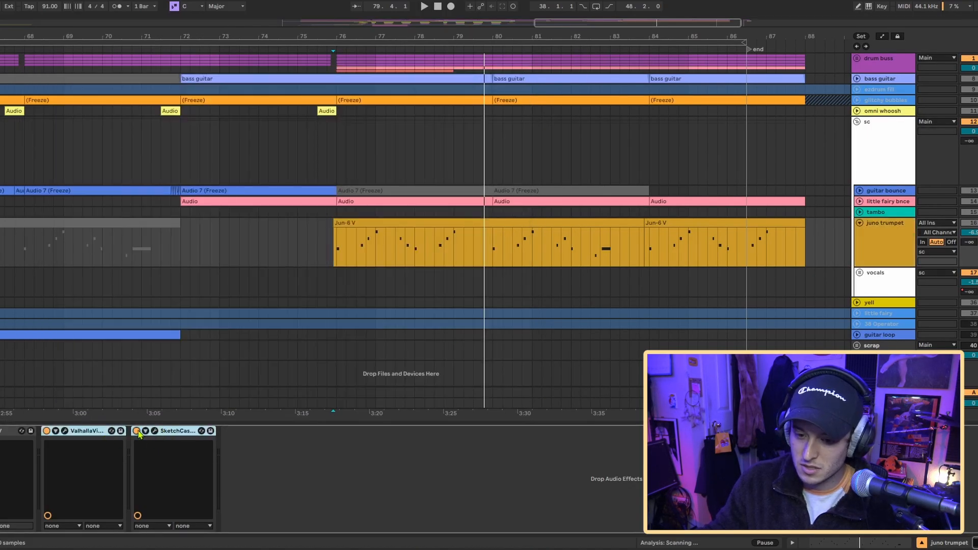
{"action": "left_click", "coordinate": [336, 251]}
{"action": "key", "text": "space"}
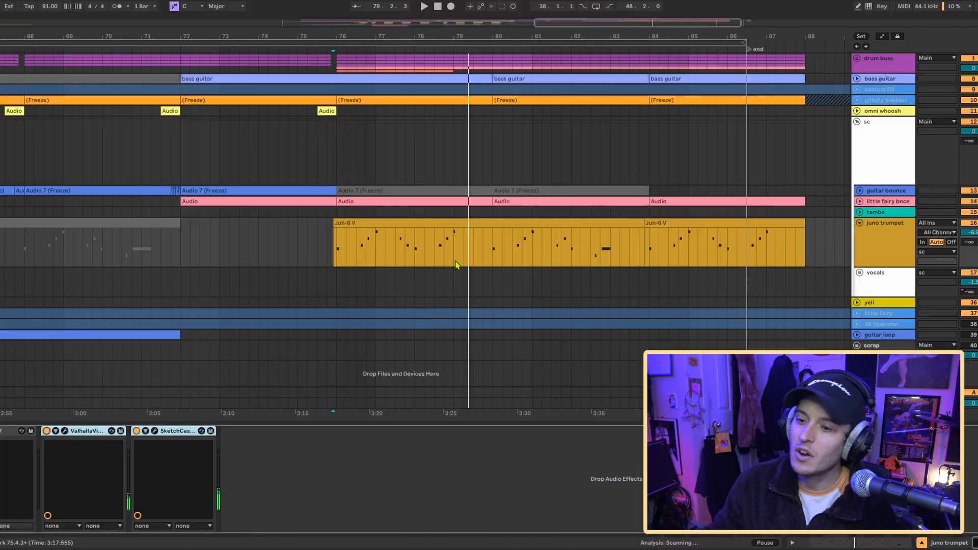
- Play the ending with the Main track's fade out gain automation shown, and return to an overview of the whole arrangement
{"action": "key", "text": "space"}
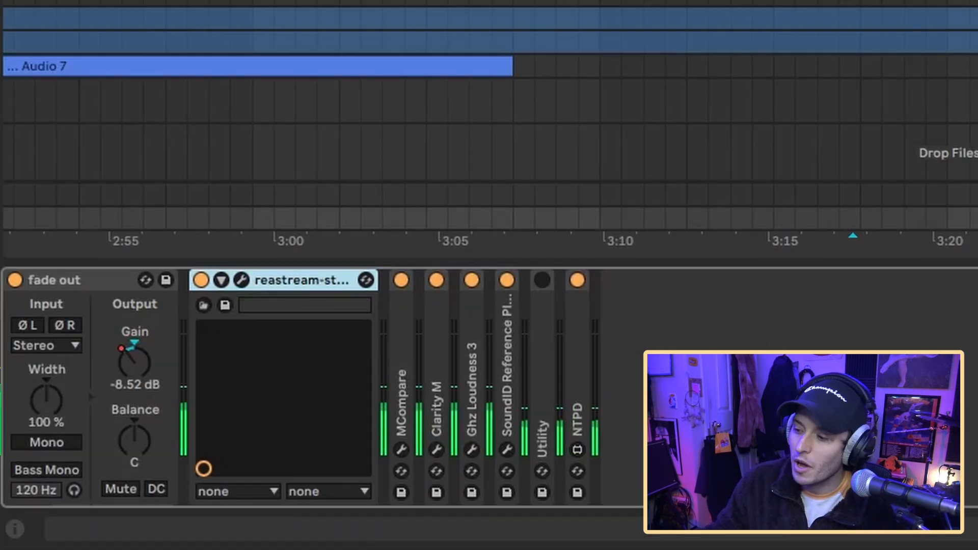
{"action": "key", "text": "u"}
{"action": "key", "text": "a"}
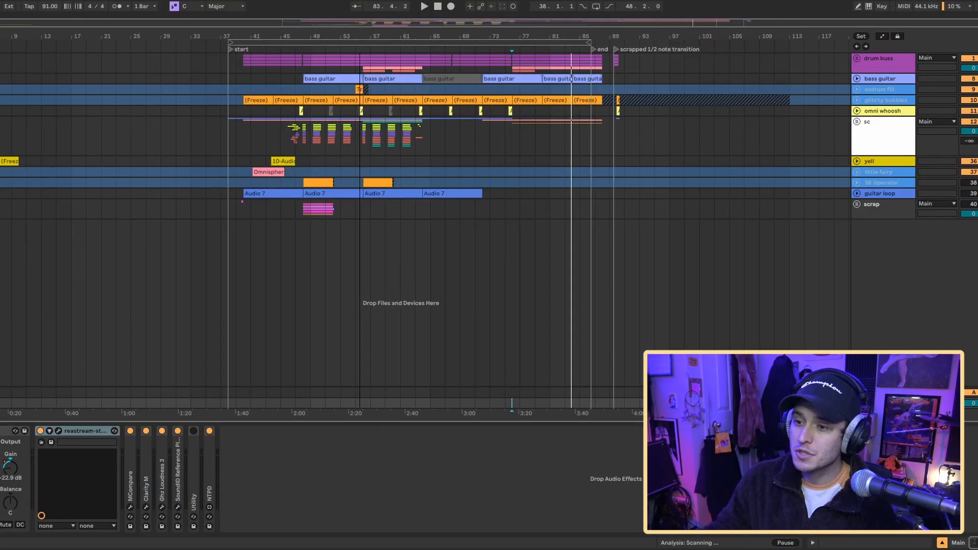
{"action": "left_click_drag", "start_coordinate": [351, 25], "coordinate": [335, 32]}
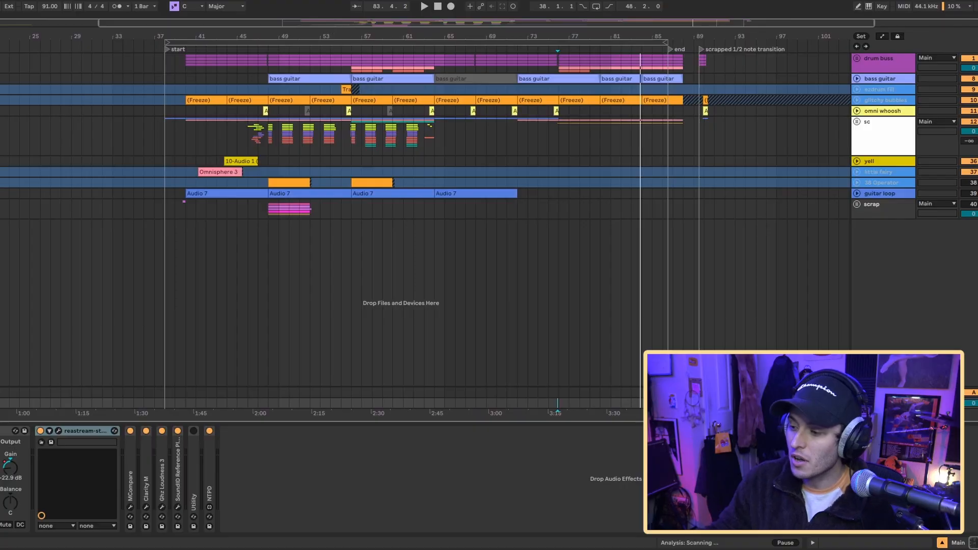